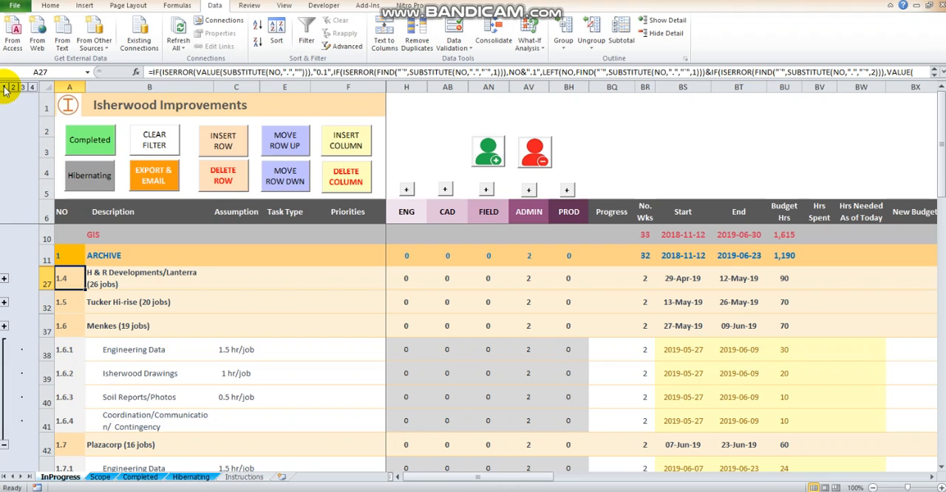
Step: Expand the row outline to its deepest level and ungroup rows 10 to 72 by one level
{"action": "left_click", "coordinate": [22, 88]}
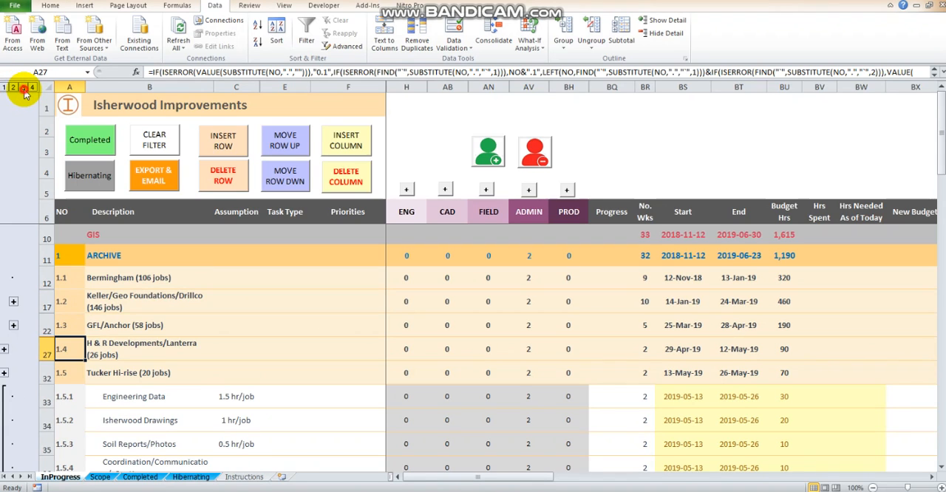
{"action": "left_click", "coordinate": [32, 88]}
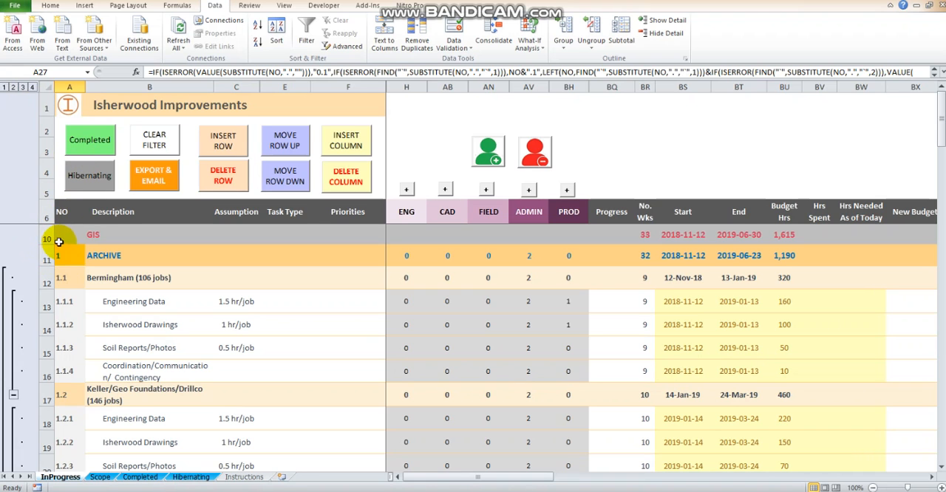
{"action": "left_click_drag", "start_coordinate": [42, 234], "coordinate": [116, 423]}
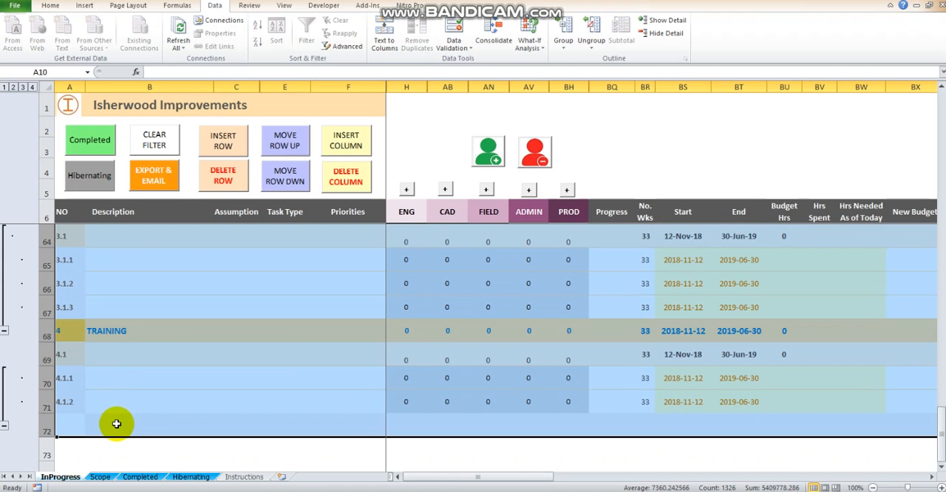
{"action": "left_click", "coordinate": [594, 44]}
{"action": "left_click", "coordinate": [602, 61]}
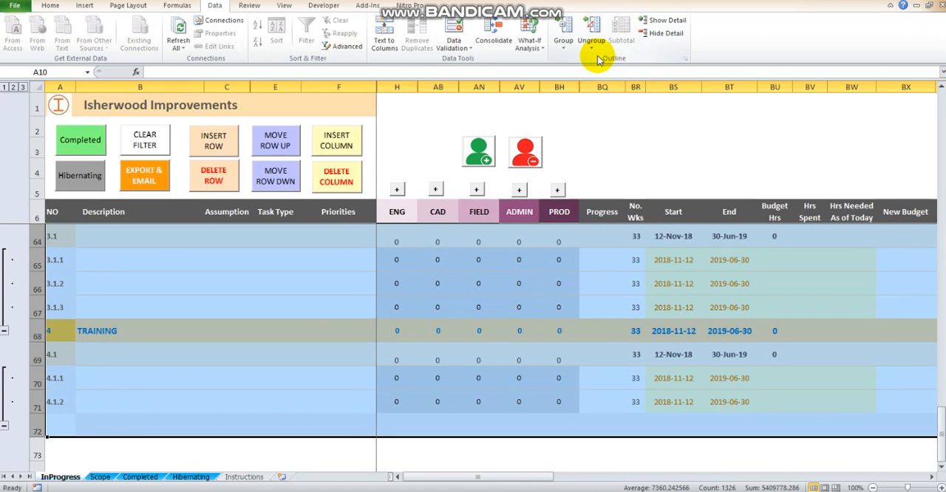
{"action": "left_click", "coordinate": [76, 283]}
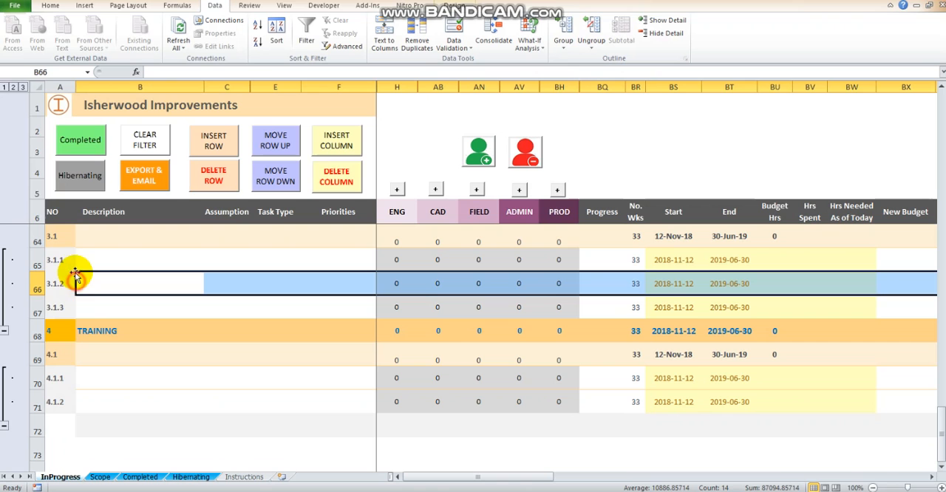
Step: Examine the remaining row grouping through the sheet at each outline level, looking for incorrectly nested groups
{"action": "left_click", "coordinate": [4, 87]}
{"action": "scroll", "coordinate": [74, 245], "scroll_direction": "up", "scroll_amount": 5}
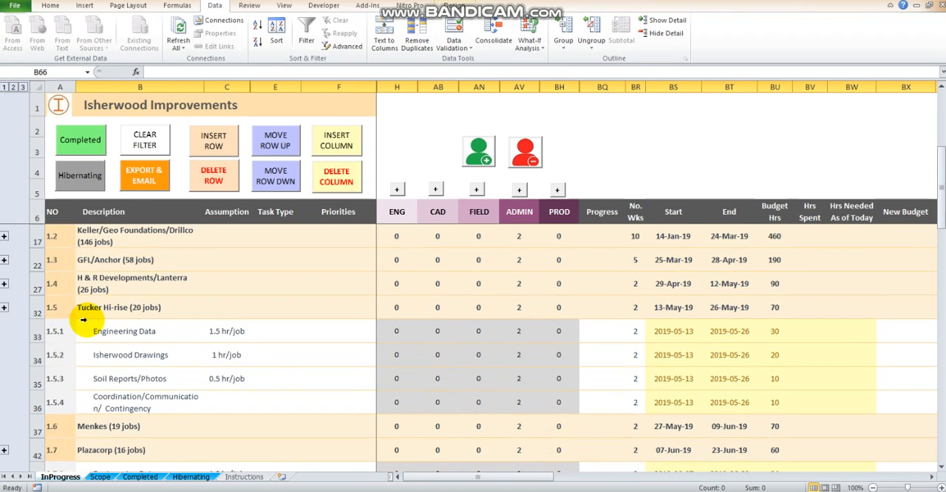
{"action": "scroll", "coordinate": [81, 384], "scroll_direction": "up", "scroll_amount": 4}
{"action": "left_click", "coordinate": [20, 87]}
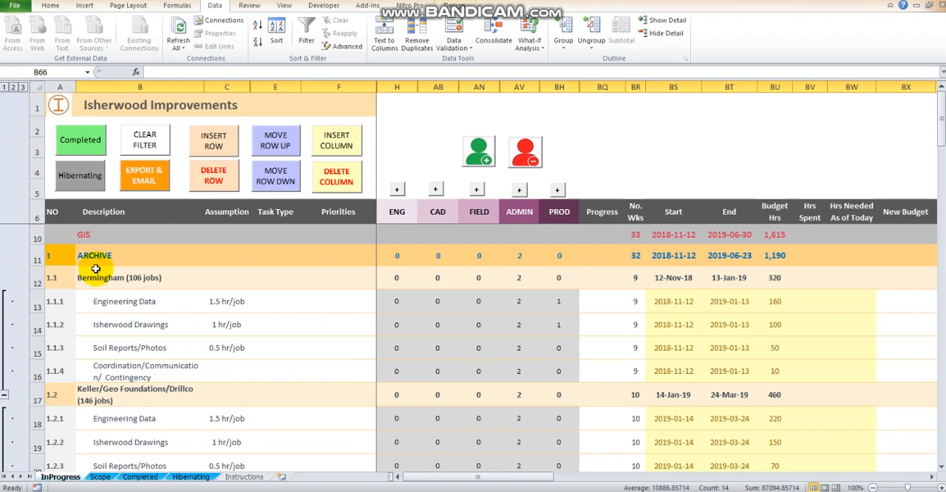
{"action": "scroll", "coordinate": [33, 266], "scroll_direction": "down", "scroll_amount": 4}
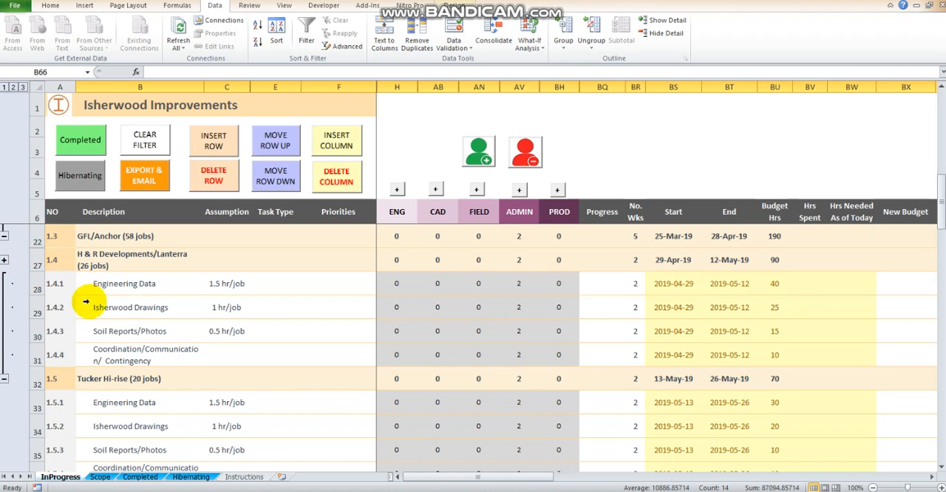
{"action": "scroll", "coordinate": [78, 332], "scroll_direction": "down", "scroll_amount": 8}
{"action": "scroll", "coordinate": [78, 340], "scroll_direction": "down", "scroll_amount": 4}
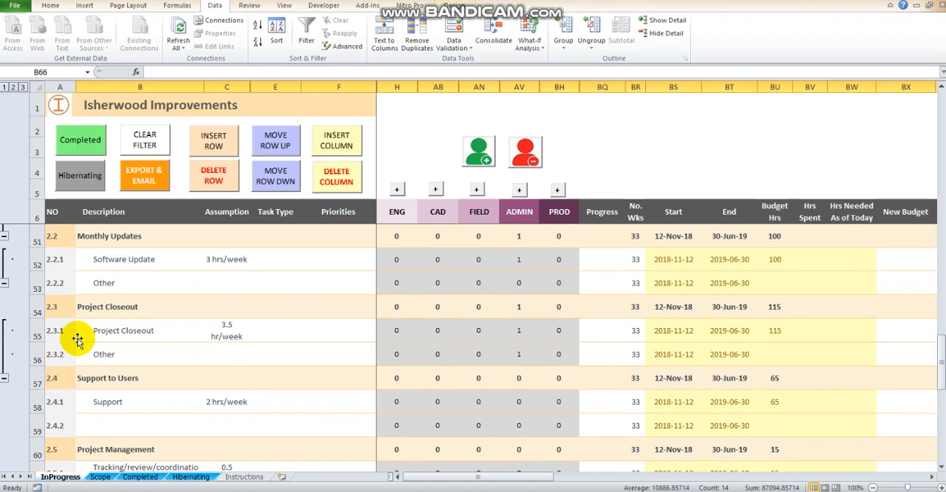
{"action": "scroll", "coordinate": [33, 356], "scroll_direction": "down", "scroll_amount": 2}
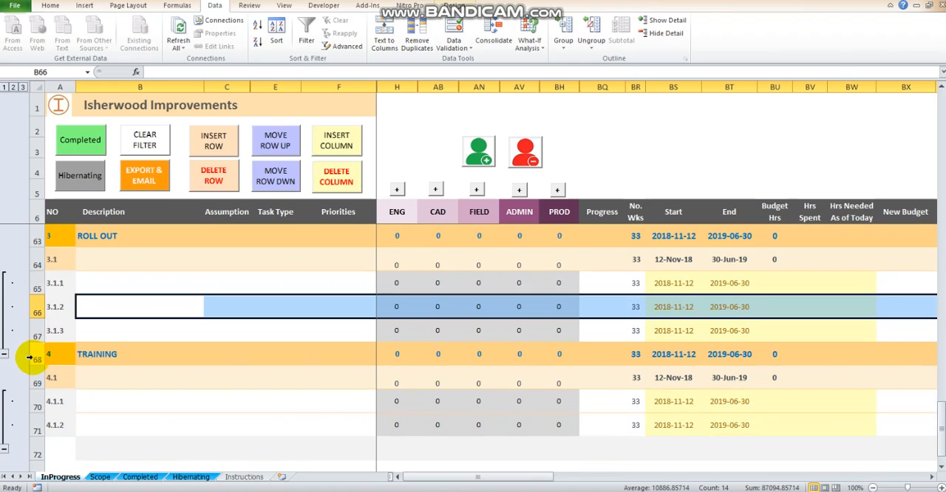
{"action": "scroll", "coordinate": [81, 221], "scroll_direction": "up", "scroll_amount": 8}
{"action": "scroll", "coordinate": [74, 246], "scroll_direction": "up", "scroll_amount": 5}
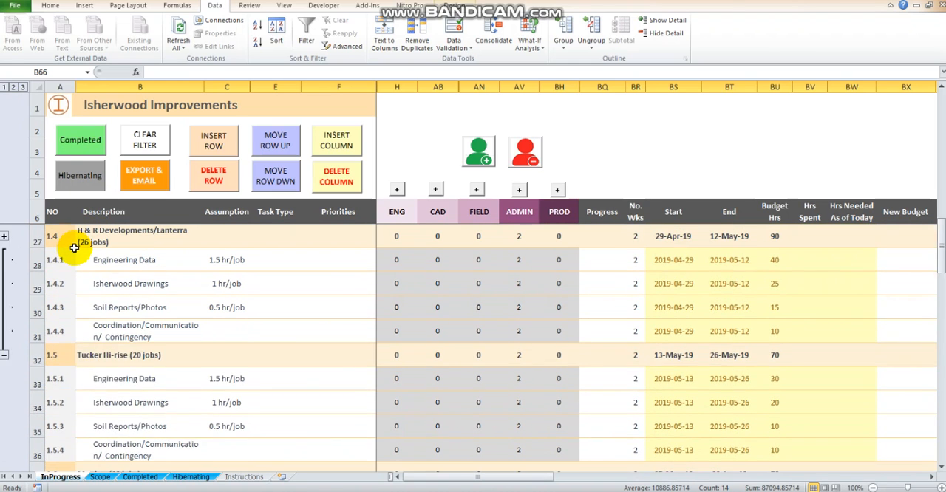
{"action": "left_click", "coordinate": [20, 87]}
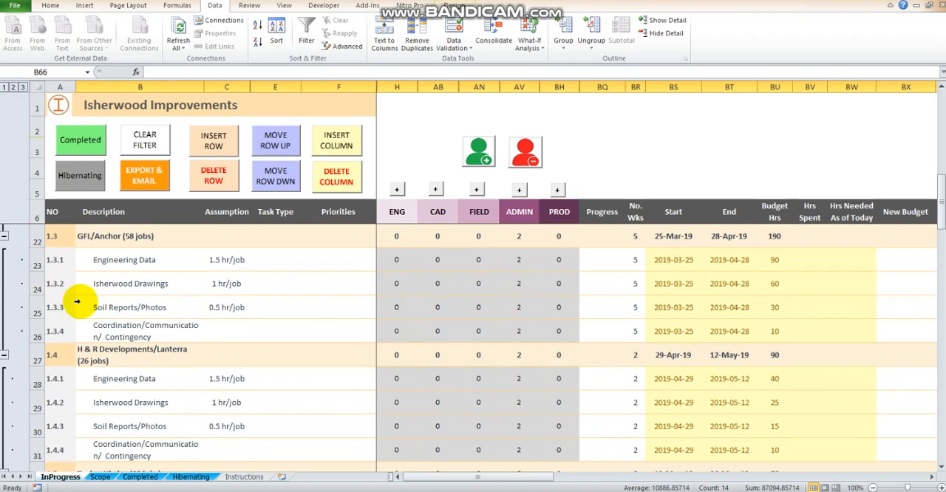
{"action": "left_click", "coordinate": [14, 88]}
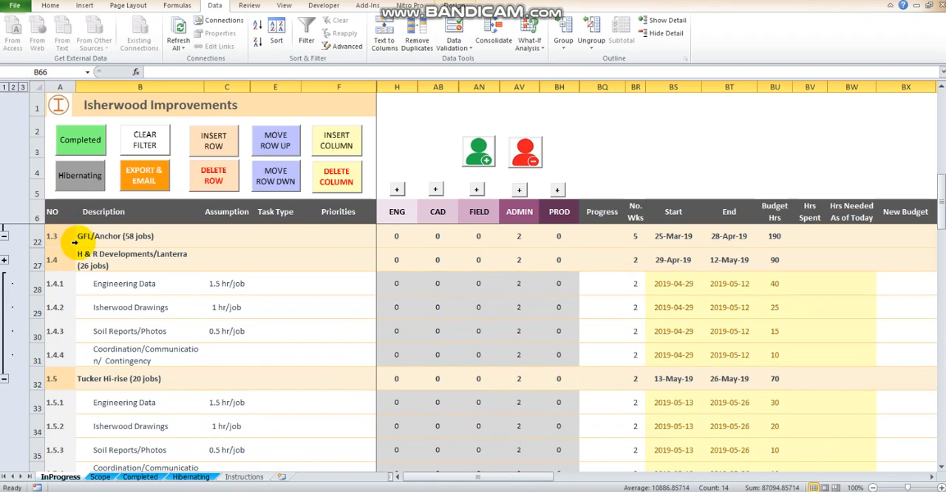
Step: Expand the outline to level 3 and ungroup rows 23 to 27 by one level
{"action": "left_click", "coordinate": [25, 87]}
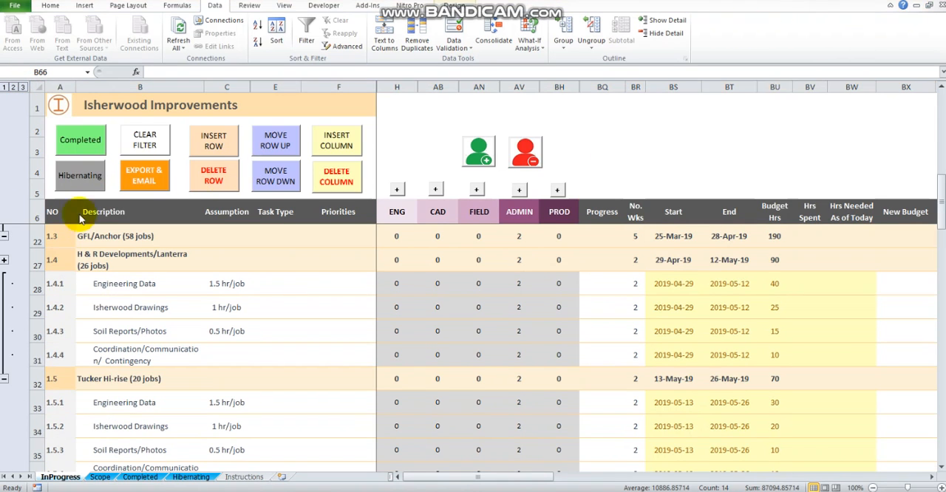
{"action": "left_click", "coordinate": [22, 87]}
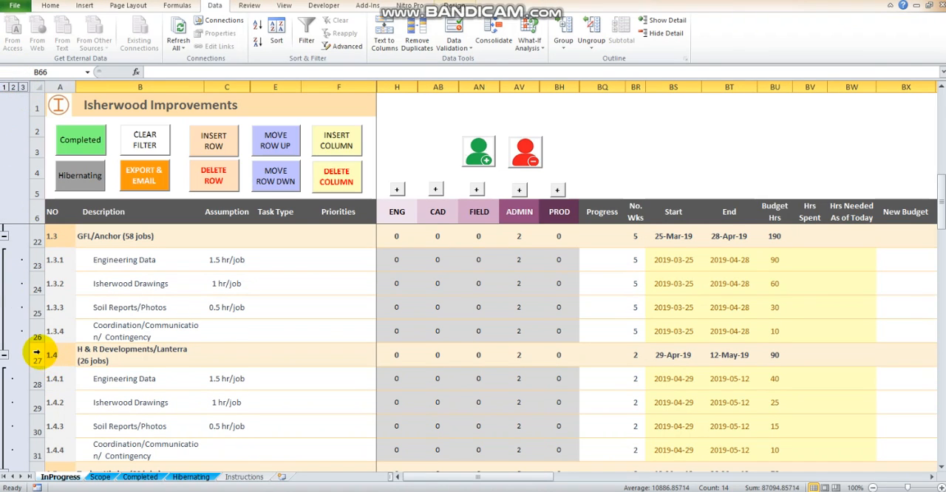
{"action": "left_click", "coordinate": [36, 353]}
{"action": "left_click_drag", "start_coordinate": [37, 353], "coordinate": [29, 251]}
{"action": "left_click", "coordinate": [595, 47]}
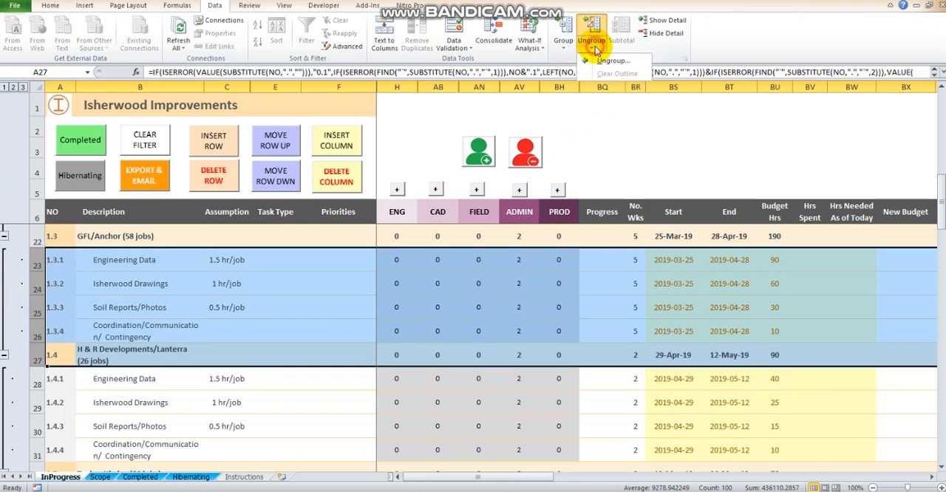
{"action": "left_click", "coordinate": [612, 61]}
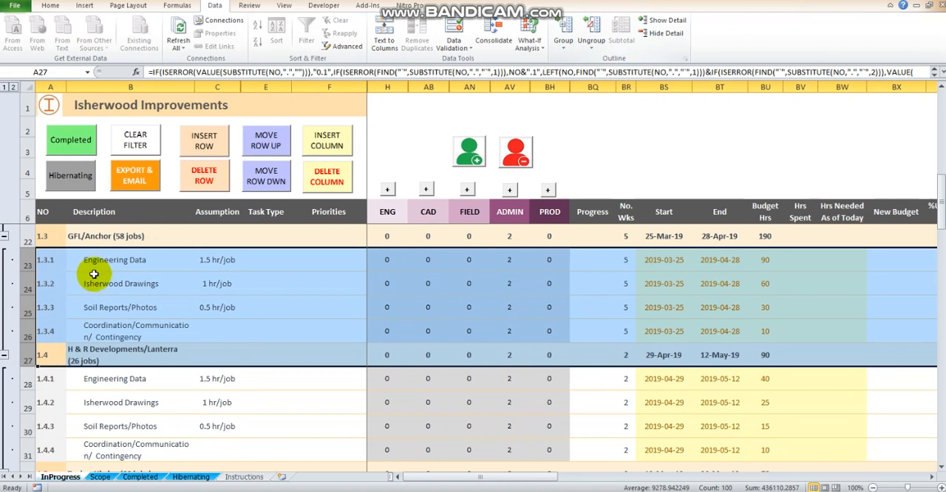
{"action": "left_click", "coordinate": [47, 254]}
Step: Compare the row outline at levels 1 and 2, finishing with the groups collapsed
{"action": "left_click", "coordinate": [4, 87]}
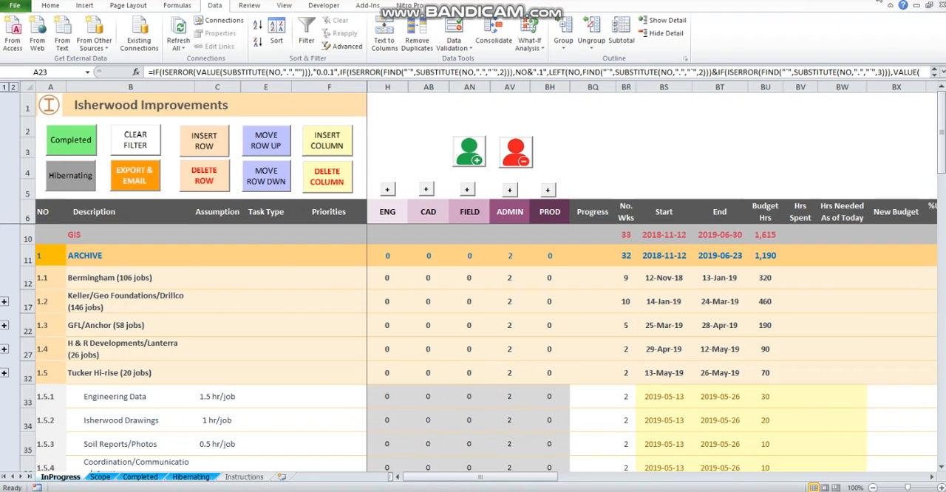
{"action": "left_click", "coordinate": [14, 87]}
{"action": "left_click", "coordinate": [4, 87]}
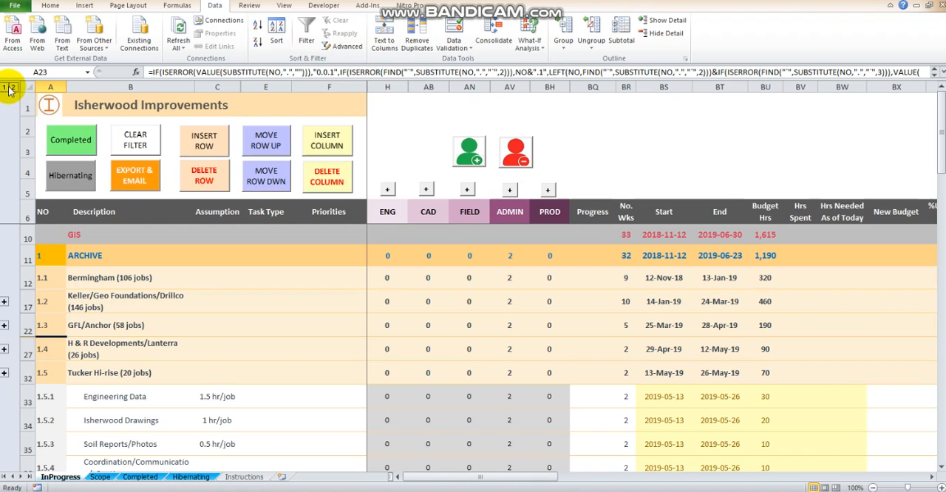
{"action": "left_click", "coordinate": [13, 88]}
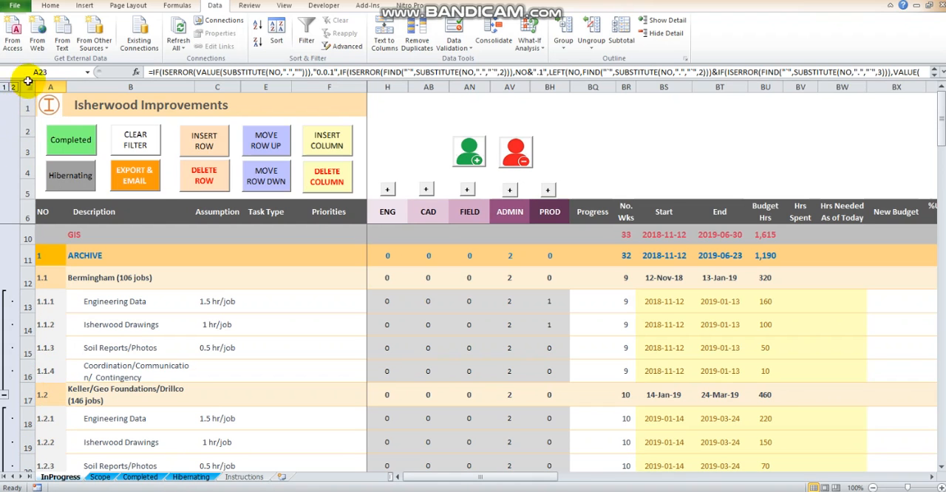
{"action": "left_click", "coordinate": [4, 87]}
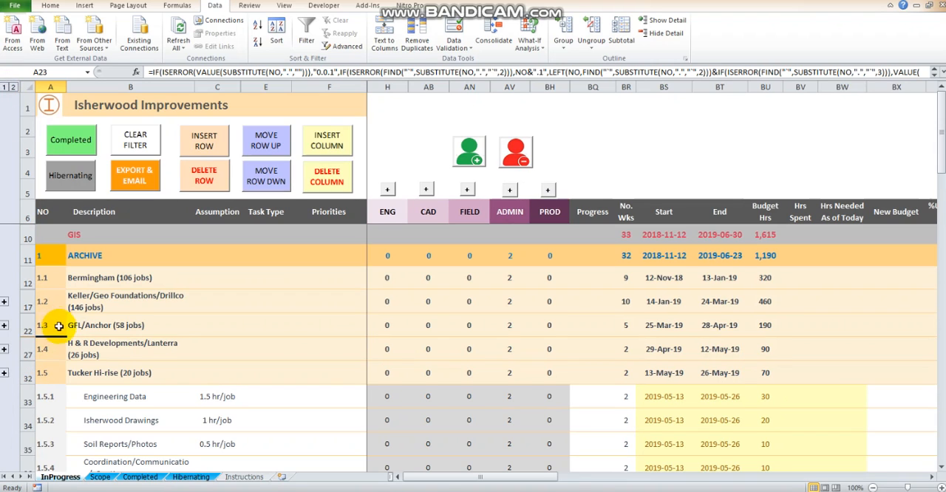
Step: Group subtask rows 33 to 36 under Tucker Hi-rise and collapse the group
{"action": "scroll", "coordinate": [59, 326], "scroll_direction": "down", "scroll_amount": 1}
{"action": "left_click", "coordinate": [47, 354]}
{"action": "scroll", "coordinate": [46, 348], "scroll_direction": "down", "scroll_amount": 1}
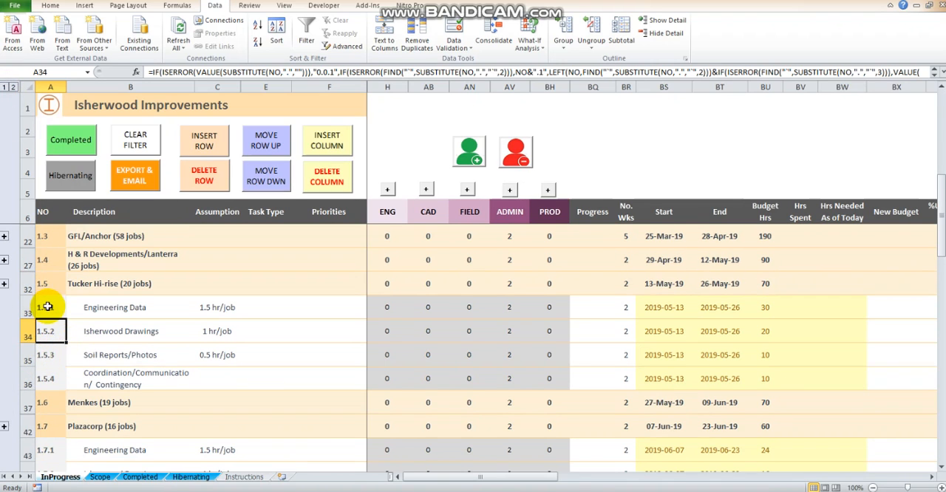
{"action": "left_click_drag", "start_coordinate": [46, 307], "coordinate": [26, 304]}
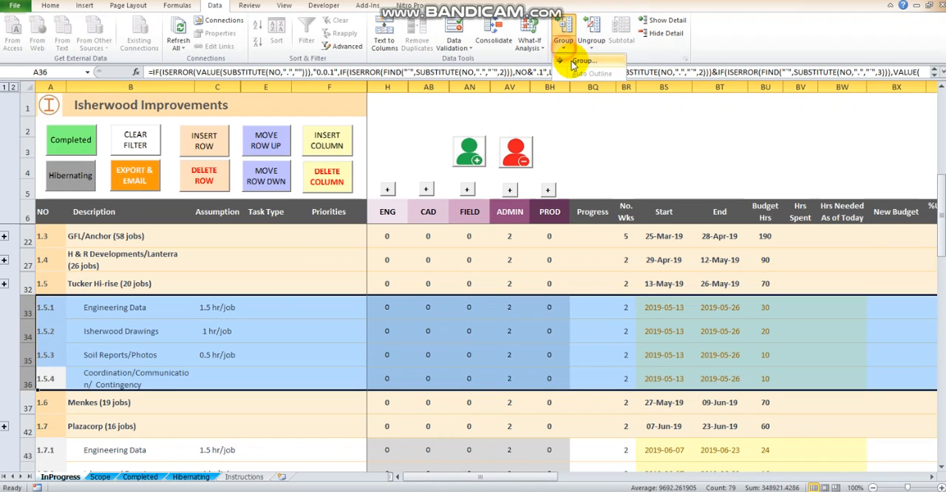
{"action": "left_click", "coordinate": [563, 35]}
{"action": "left_click", "coordinate": [4, 406]}
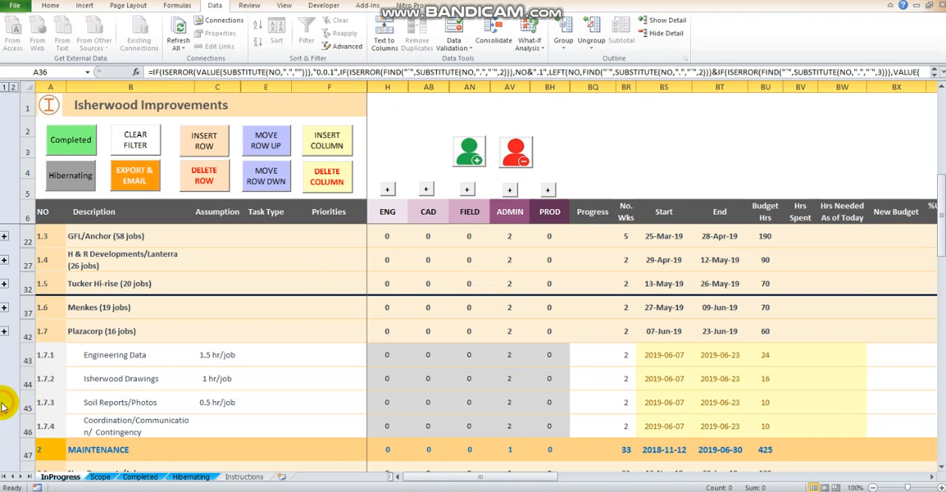
Step: Group subtask rows 43 to 46 under Plazacorp and collapse the group
{"action": "mouse_move", "coordinate": [30, 425]}
{"action": "left_mouse_down"}
{"action": "mouse_move", "coordinate": [29, 345]}
{"action": "mouse_move", "coordinate": [30, 425]}
{"action": "left_mouse_up"}
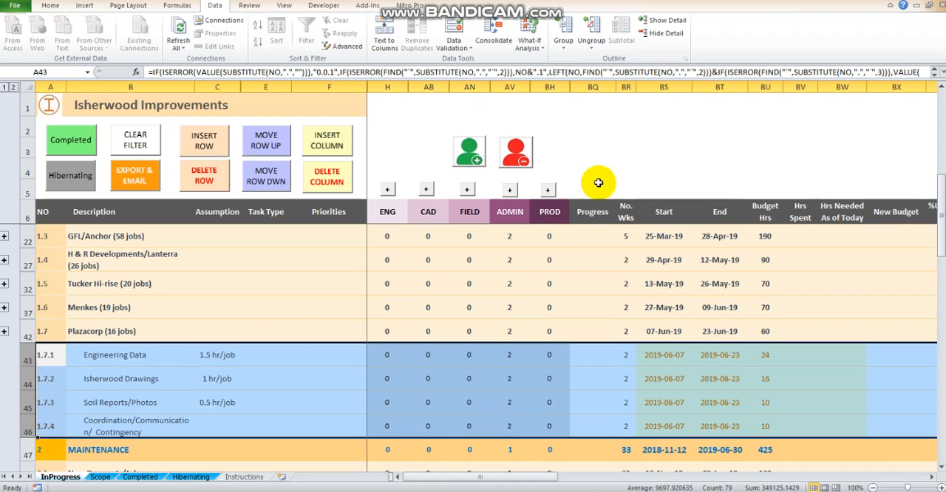
{"action": "left_click", "coordinate": [565, 46]}
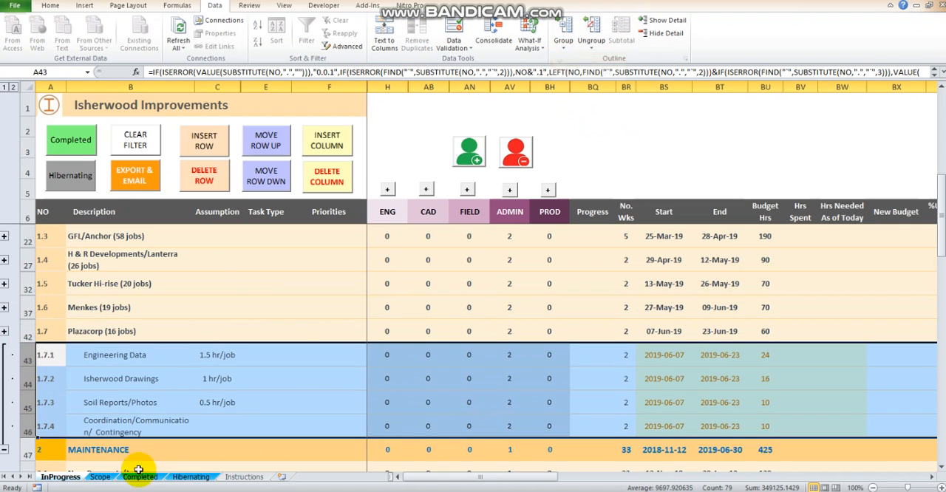
{"action": "left_click", "coordinate": [5, 450]}
Step: Expand the subtask groups under New Prospects/Jobs, Monthly Updates and Project Closeout in the MAINTENANCE section
{"action": "left_click", "coordinate": [45, 370]}
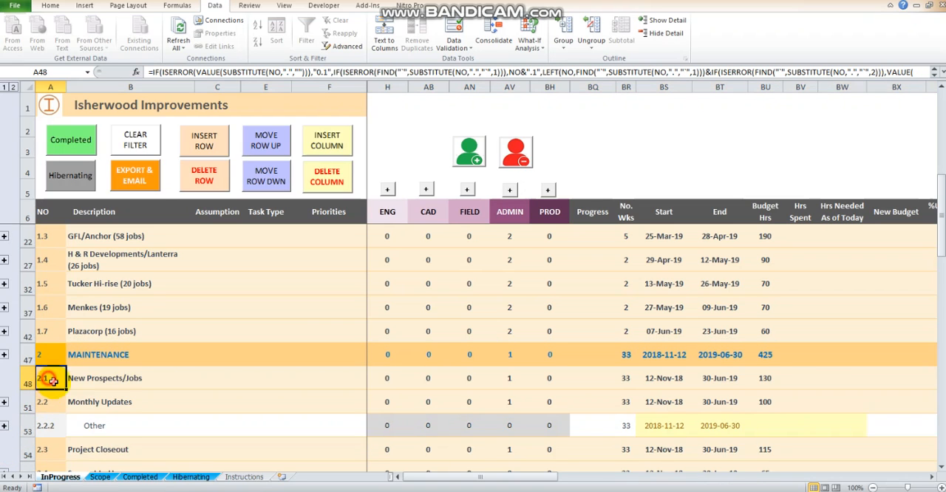
{"action": "scroll", "coordinate": [64, 375], "scroll_direction": "down", "scroll_amount": 1}
{"action": "scroll", "coordinate": [64, 375], "scroll_direction": "down", "scroll_amount": 1}
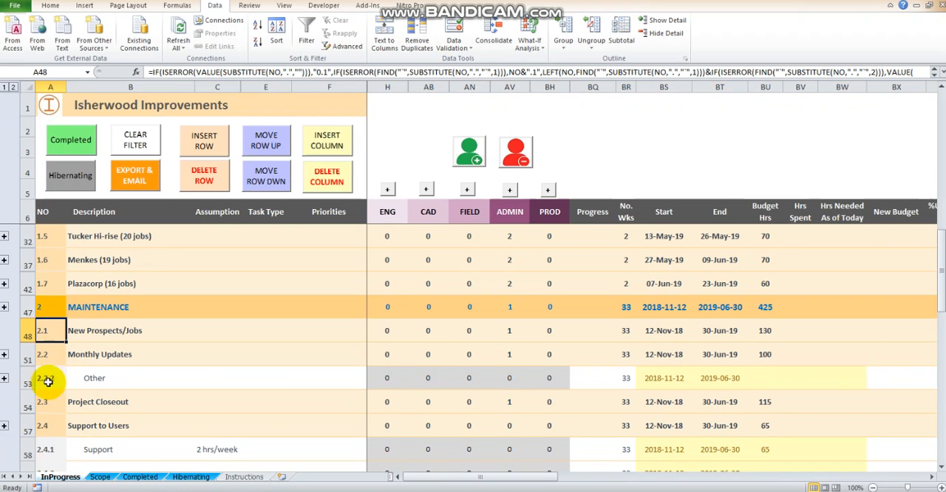
{"action": "left_click", "coordinate": [4, 356]}
{"action": "left_click", "coordinate": [4, 427]}
{"action": "scroll", "coordinate": [16, 414], "scroll_direction": "down", "scroll_amount": 1}
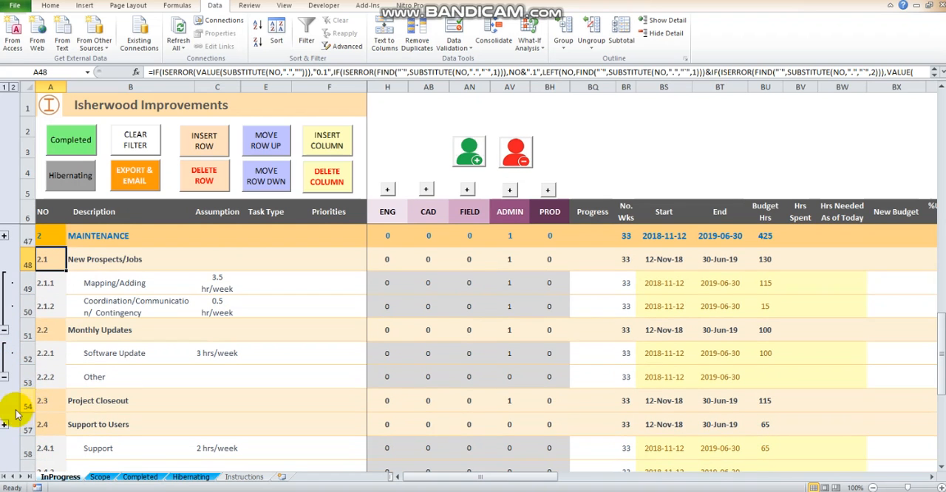
{"action": "left_click", "coordinate": [5, 427]}
{"action": "scroll", "coordinate": [29, 391], "scroll_direction": "down", "scroll_amount": 3}
{"action": "scroll", "coordinate": [29, 388], "scroll_direction": "up", "scroll_amount": 4}
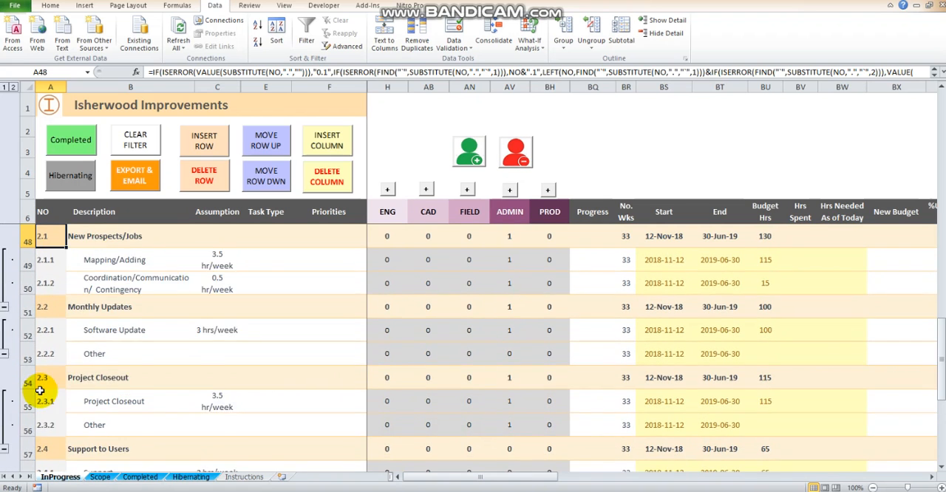
Step: Collapse the New Prospects/Jobs subtasks and check which rows the Monthly Updates group covers
{"action": "left_click", "coordinate": [5, 355]}
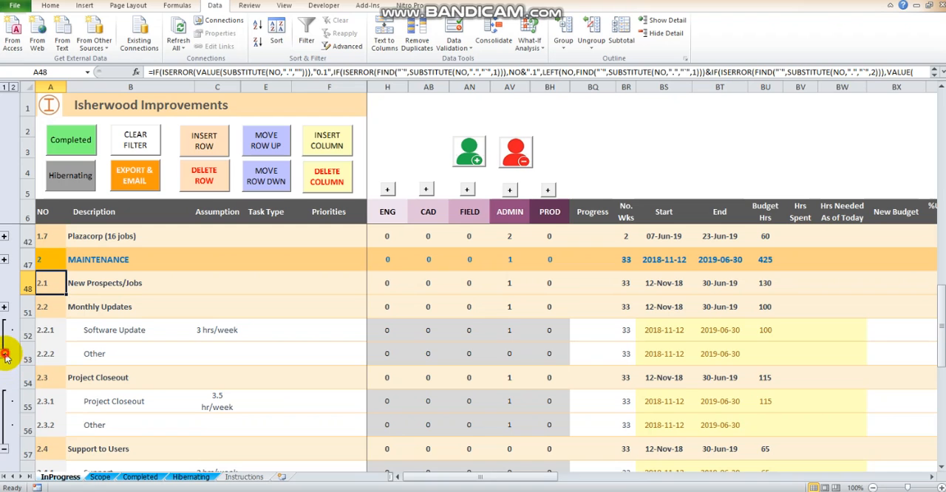
{"action": "left_click", "coordinate": [5, 355]}
{"action": "left_click", "coordinate": [5, 330]}
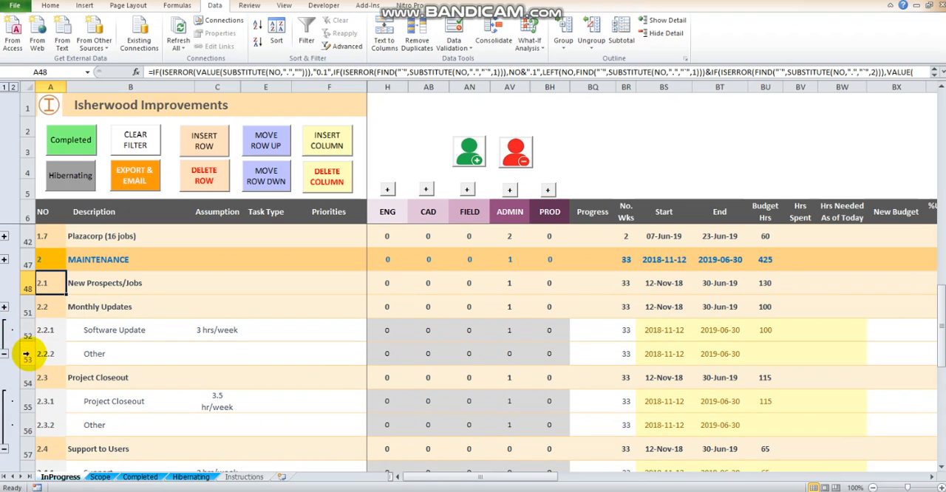
Step: Ungroup rows 52 and 53 under Monthly Updates, and regroup both rows as one group
{"action": "left_click_drag", "start_coordinate": [24, 357], "coordinate": [25, 332]}
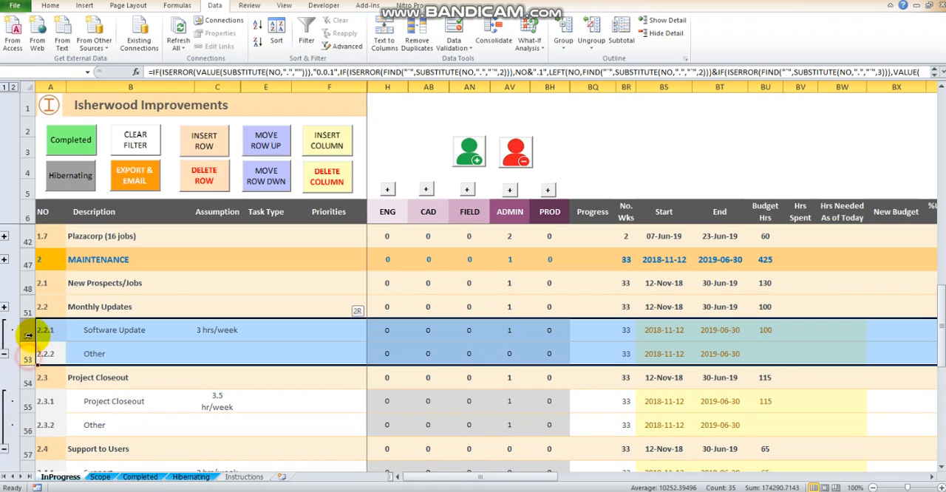
{"action": "left_click", "coordinate": [591, 43]}
{"action": "left_click", "coordinate": [611, 61]}
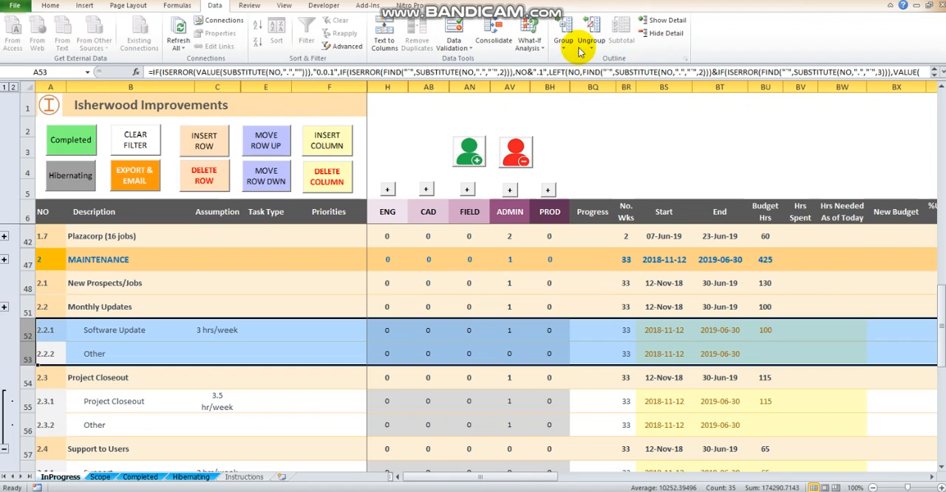
{"action": "left_click", "coordinate": [567, 46]}
{"action": "left_click", "coordinate": [580, 61]}
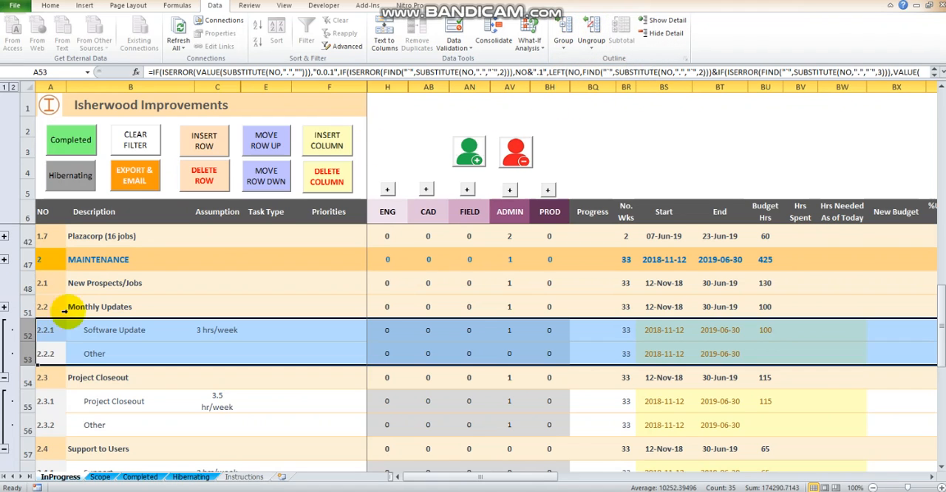
Step: Collapse the Monthly Updates and Project Closeout subtasks, and put rows 58 and 59 under Support to Users in a collapsed group
{"action": "left_click", "coordinate": [5, 380]}
{"action": "left_click", "coordinate": [4, 405]}
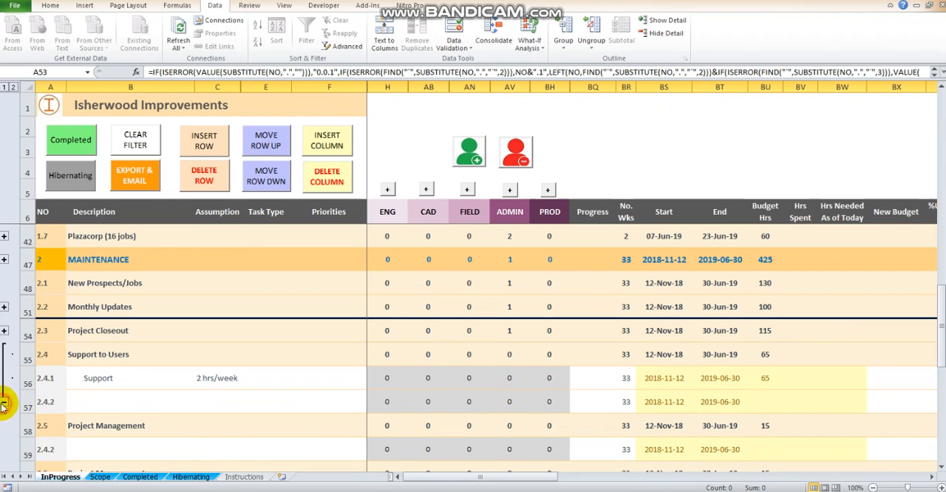
{"action": "left_click_drag", "start_coordinate": [25, 403], "coordinate": [25, 378]}
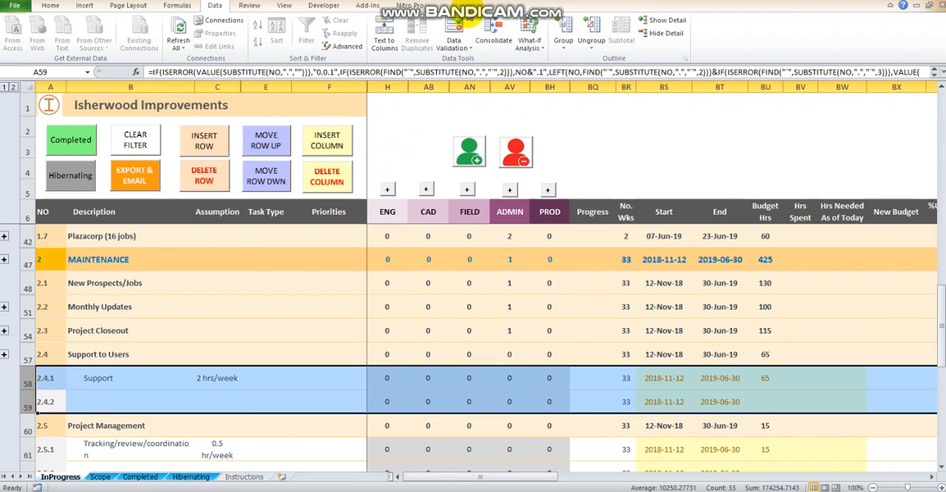
{"action": "left_click", "coordinate": [563, 46]}
{"action": "left_click", "coordinate": [580, 61]}
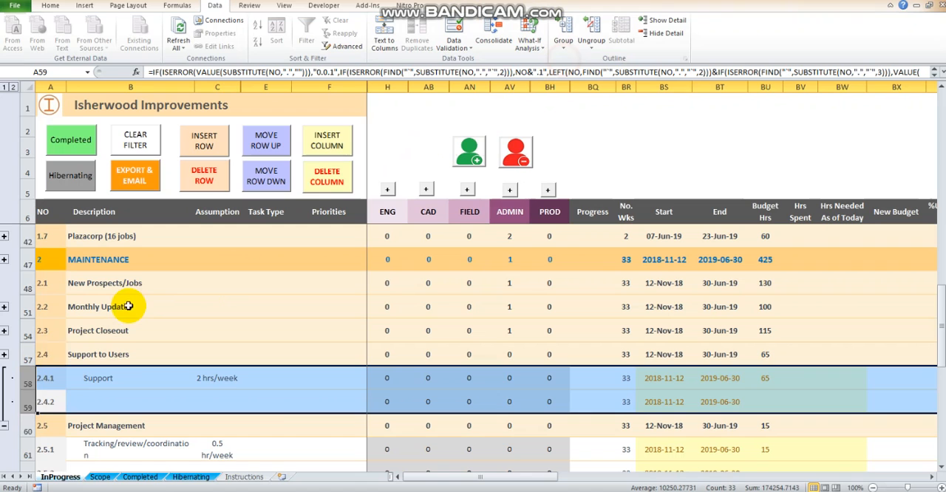
{"action": "left_click", "coordinate": [6, 427]}
Step: Group subtask rows 61 and 62 under Project Management and collapse the group
{"action": "scroll", "coordinate": [34, 403], "scroll_direction": "down", "scroll_amount": 1}
{"action": "left_click_drag", "start_coordinate": [27, 401], "coordinate": [26, 378]}
{"action": "left_click", "coordinate": [563, 46]}
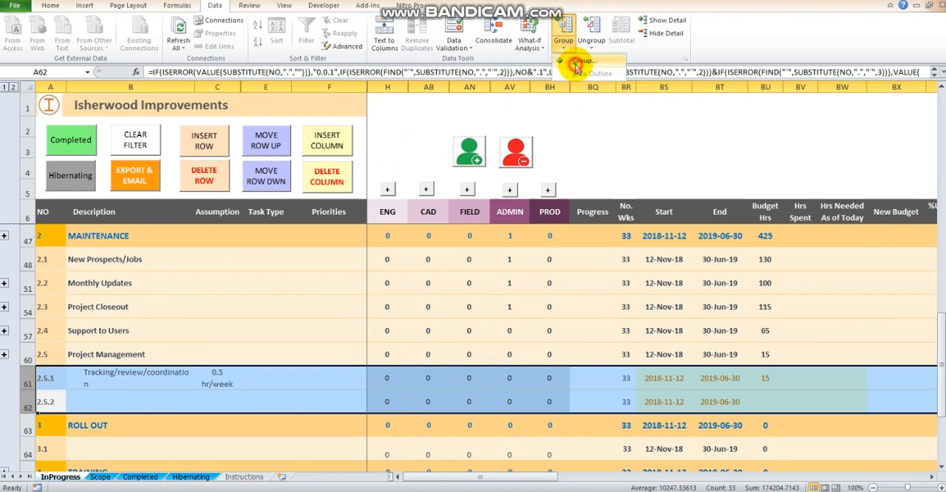
{"action": "left_click", "coordinate": [580, 61]}
{"action": "left_click", "coordinate": [6, 425]}
Step: Expand and collapse the subtask groups under ROLL OUT and TRAINING to check which rows they cover
{"action": "scroll", "coordinate": [78, 386], "scroll_direction": "down", "scroll_amount": 1}
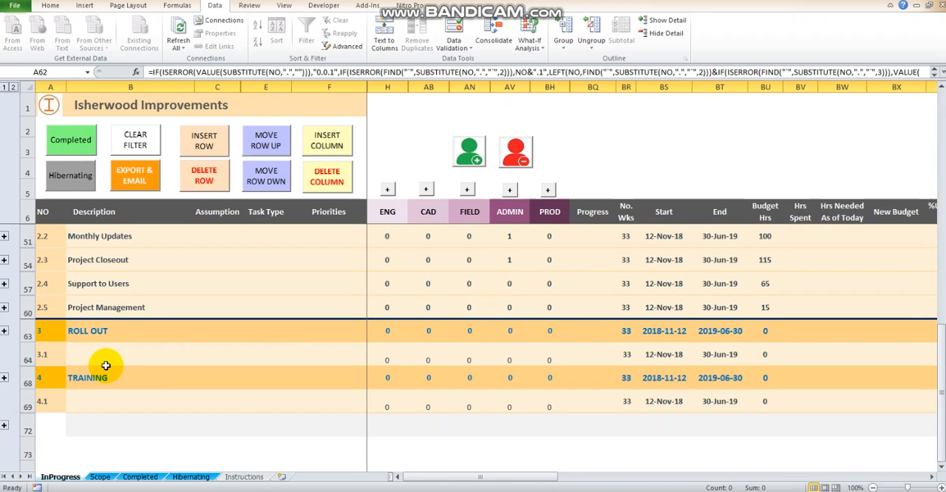
{"action": "left_click", "coordinate": [5, 378]}
{"action": "scroll", "coordinate": [4, 406], "scroll_direction": "down", "scroll_amount": 1}
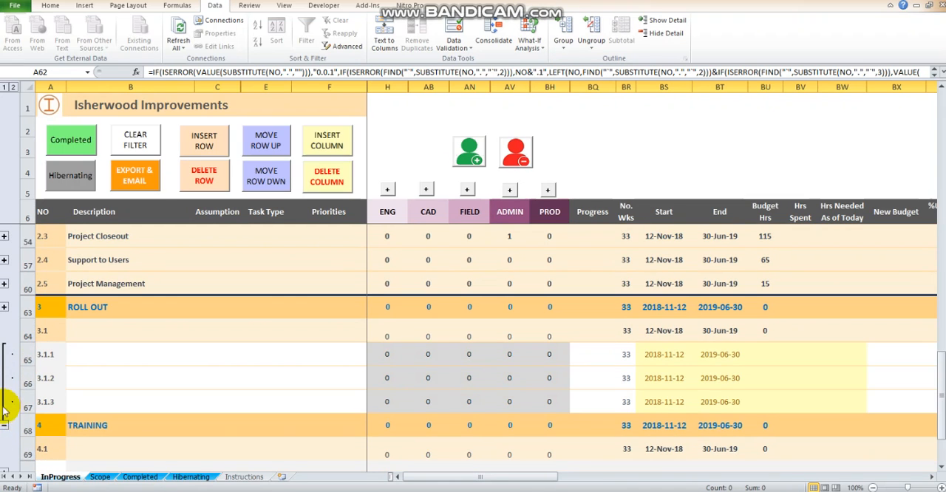
{"action": "left_click", "coordinate": [5, 426]}
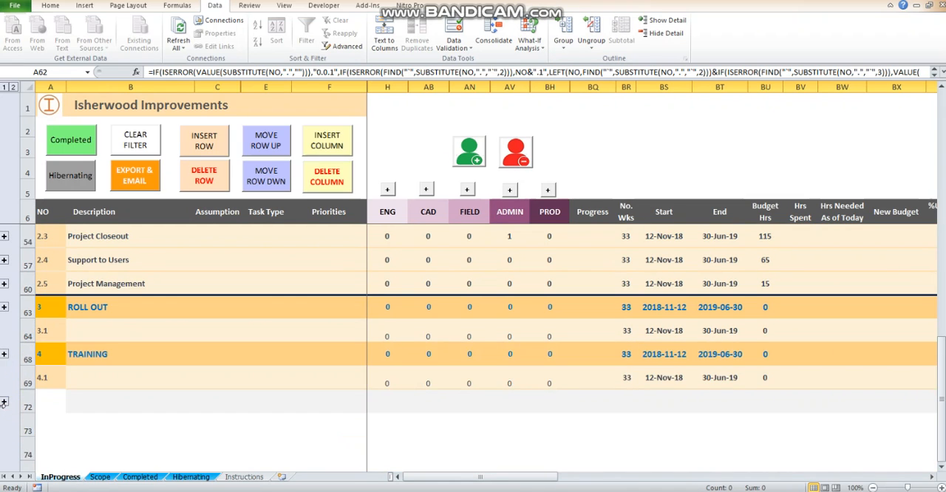
{"action": "left_click", "coordinate": [7, 406]}
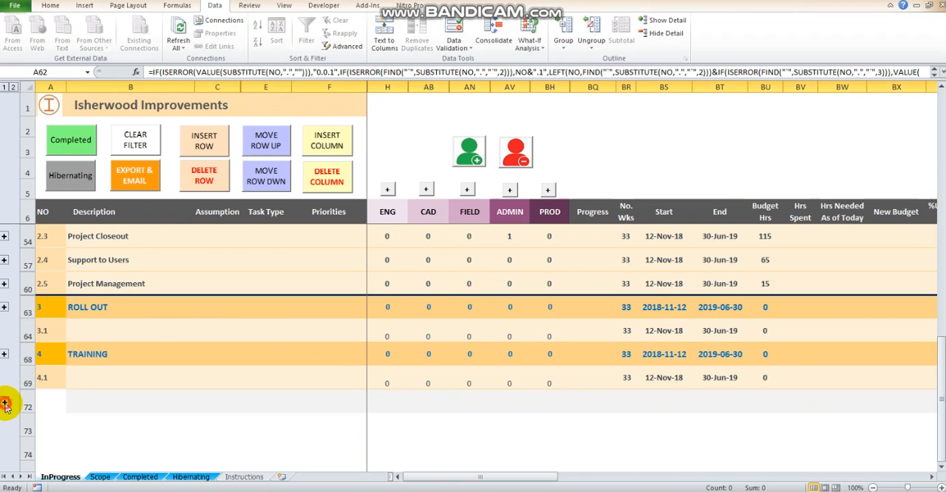
{"action": "left_click", "coordinate": [5, 450]}
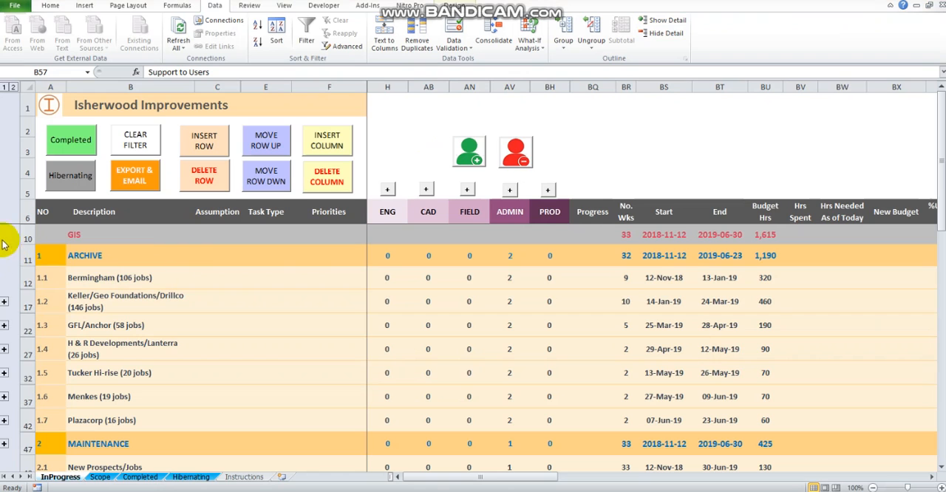
{"action": "left_click_drag", "start_coordinate": [28, 279], "coordinate": [31, 420]}
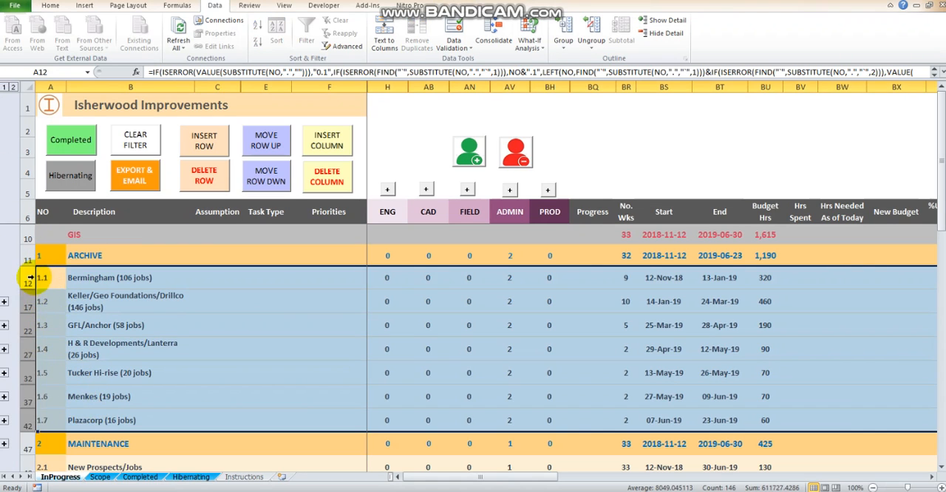
{"action": "left_click_drag", "start_coordinate": [30, 278], "coordinate": [65, 417]}
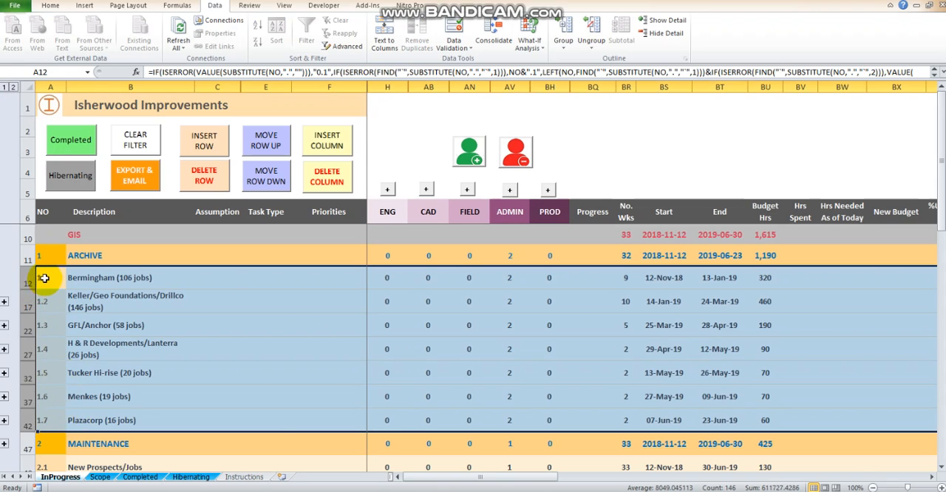
{"action": "left_click", "coordinate": [44, 278]}
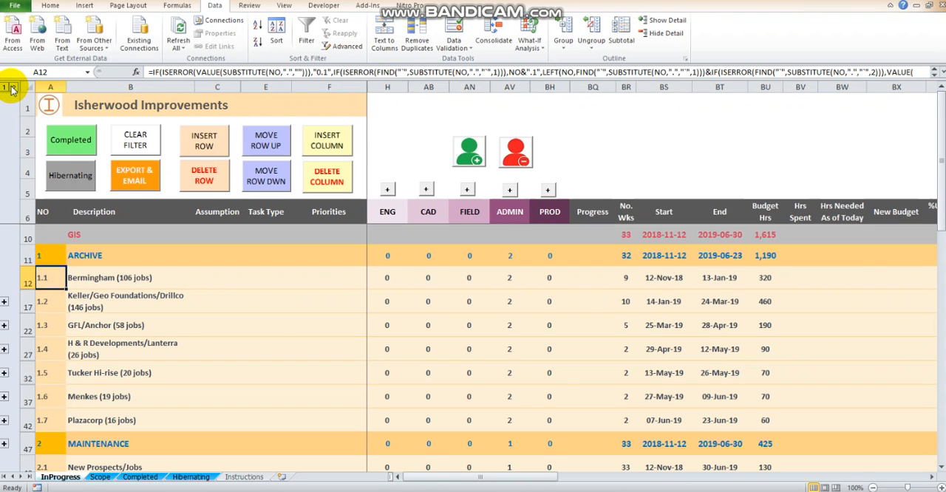
Step: Expand all subtasks and group rows 12 to 46 as one outer group under ARCHIVE
{"action": "left_click", "coordinate": [11, 87]}
{"action": "scroll", "coordinate": [27, 327], "scroll_direction": "down", "scroll_amount": 3}
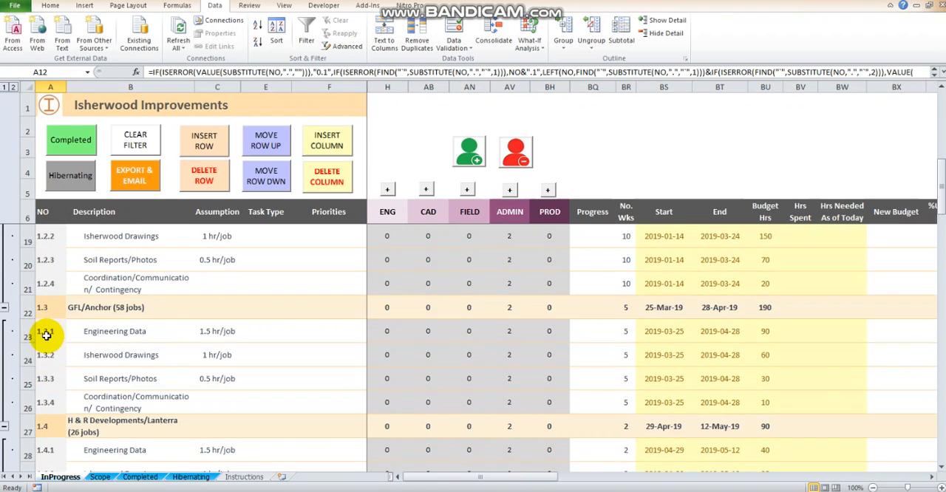
{"action": "scroll", "coordinate": [46, 335], "scroll_direction": "down", "scroll_amount": 7}
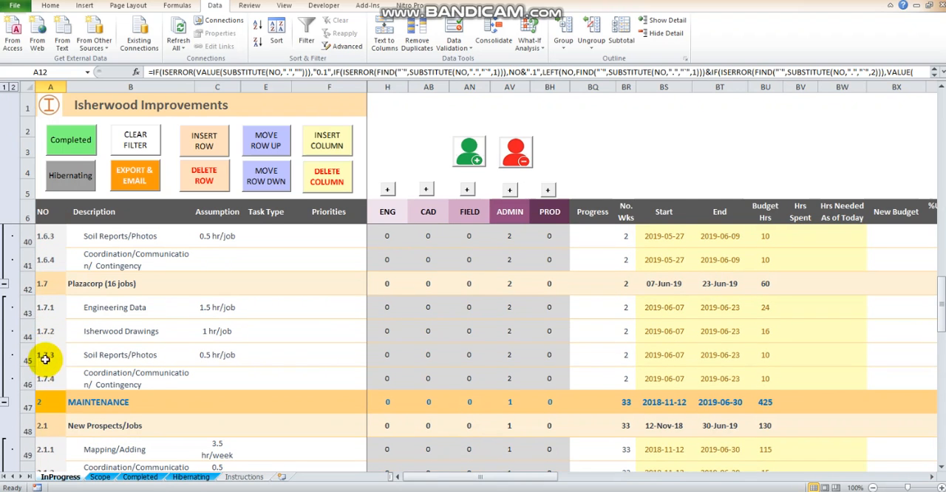
{"action": "left_click", "coordinate": [27, 381]}
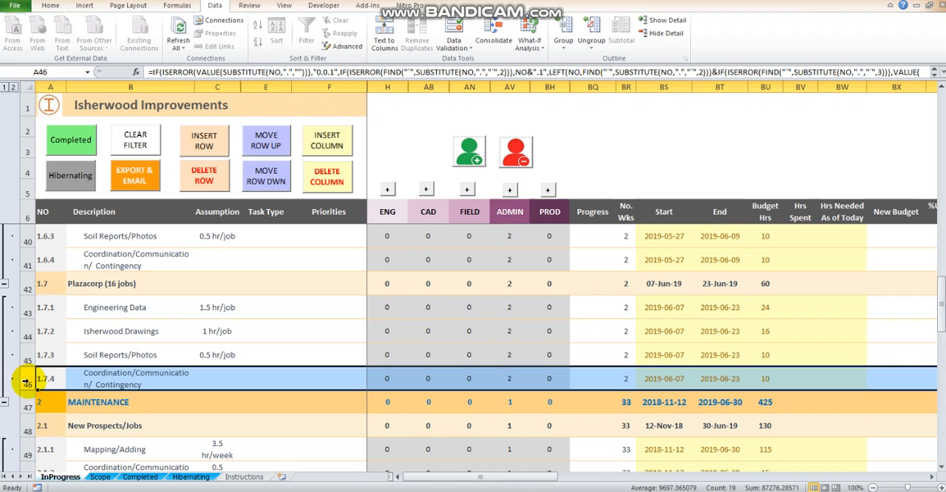
{"action": "left_click_drag", "start_coordinate": [26, 381], "coordinate": [46, 276]}
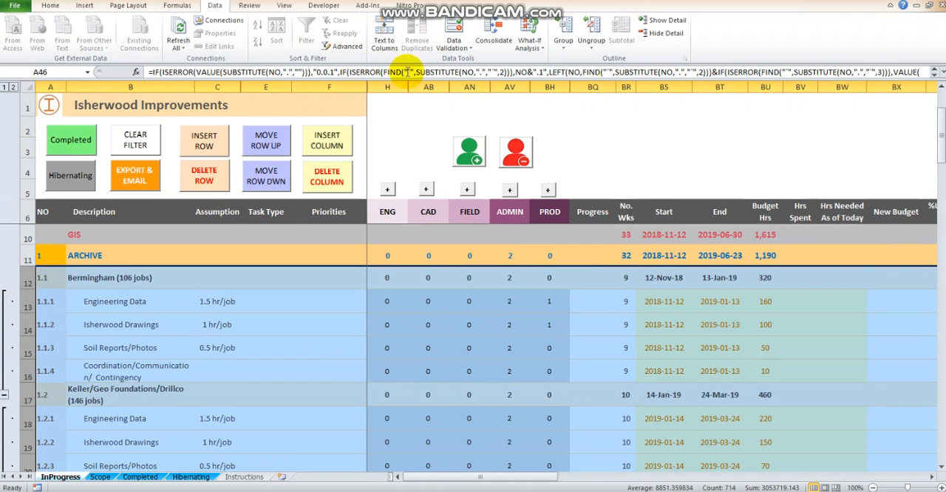
{"action": "left_click", "coordinate": [564, 37]}
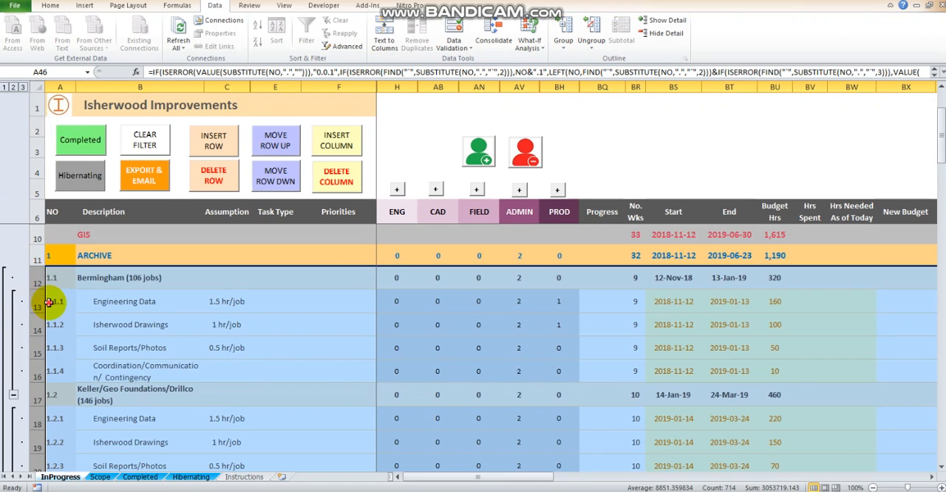
Step: Collapse the outline to its top level to check the new ARCHIVE group
{"action": "left_click", "coordinate": [48, 302]}
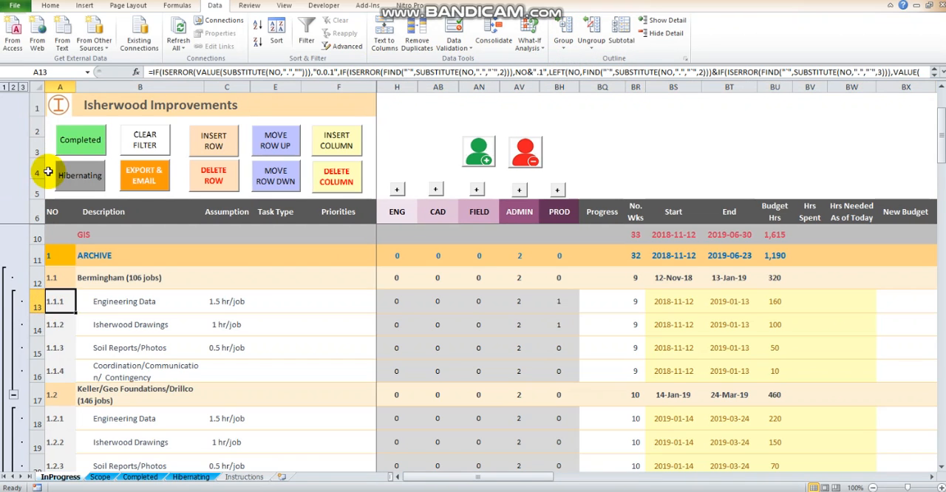
{"action": "left_click", "coordinate": [4, 88]}
{"action": "left_click", "coordinate": [55, 280]}
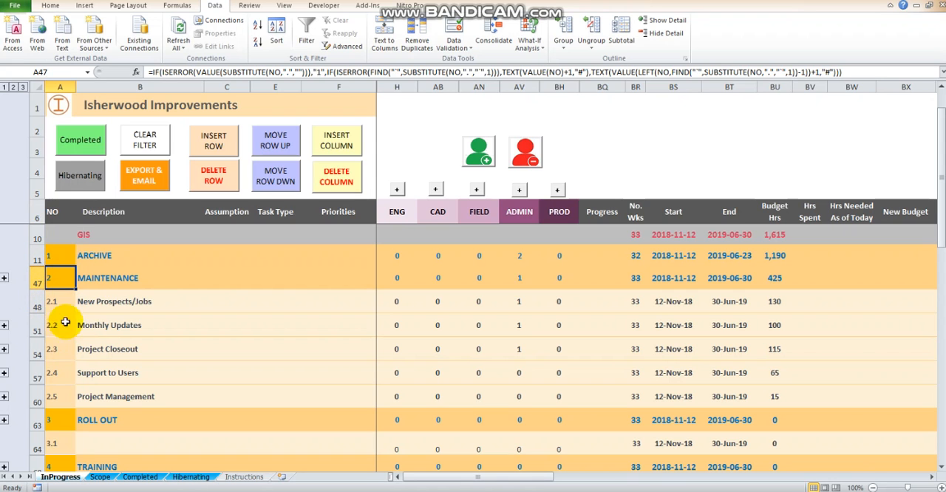
Step: Expand the outline and group rows 48 to 62 as one outer group under MAINTENANCE
{"action": "left_click", "coordinate": [12, 87]}
{"action": "scroll", "coordinate": [17, 309], "scroll_direction": "down", "scroll_amount": 9}
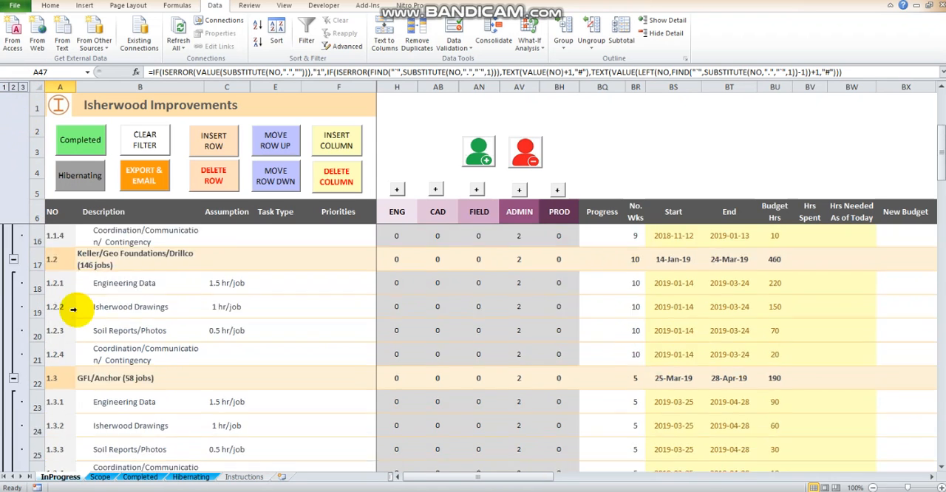
{"action": "scroll", "coordinate": [19, 302], "scroll_direction": "down", "scroll_amount": 3}
{"action": "scroll", "coordinate": [34, 303], "scroll_direction": "up", "scroll_amount": 1}
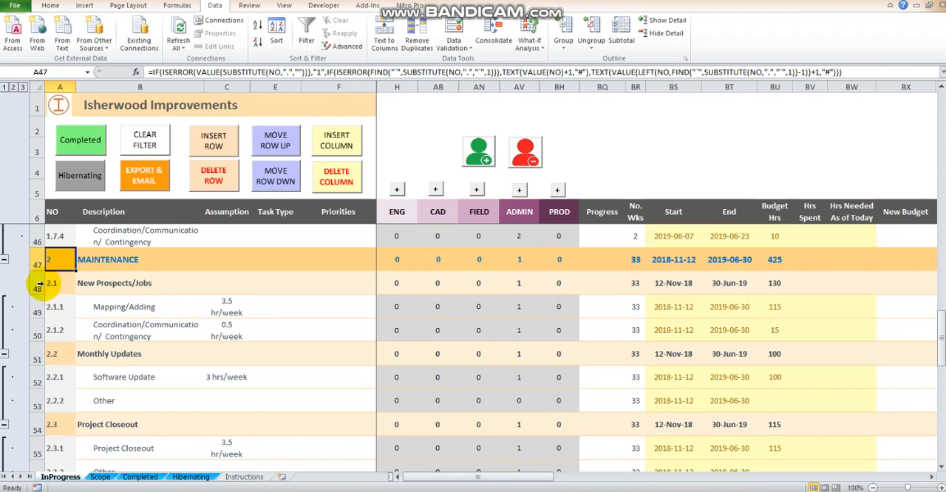
{"action": "left_click_drag", "start_coordinate": [37, 285], "coordinate": [71, 405]}
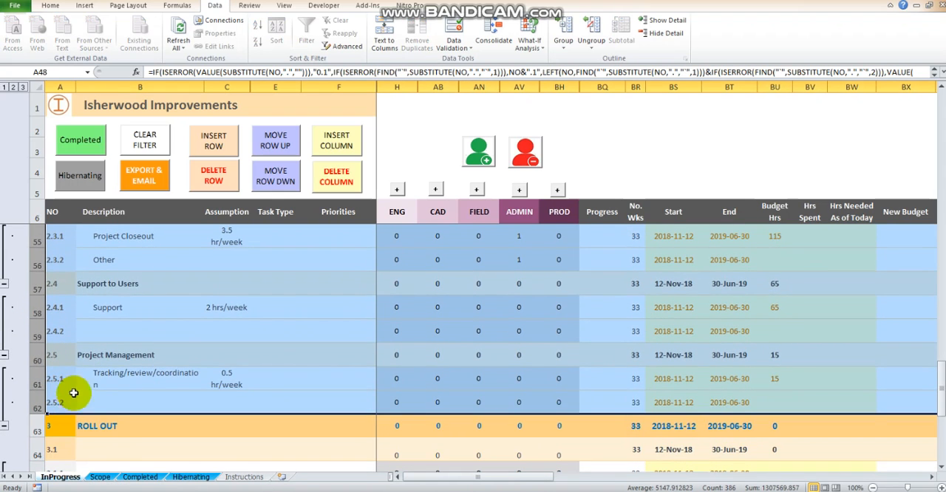
{"action": "left_click", "coordinate": [562, 45]}
{"action": "left_click", "coordinate": [558, 61]}
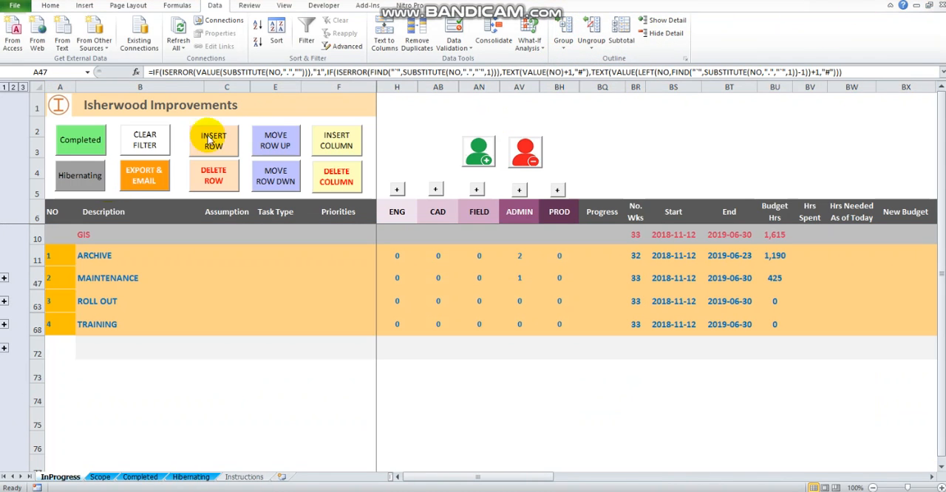
Step: Expand the outline to level 3 and examine the nested row groups from ARCHIVE down to TRAINING
{"action": "left_click", "coordinate": [63, 255]}
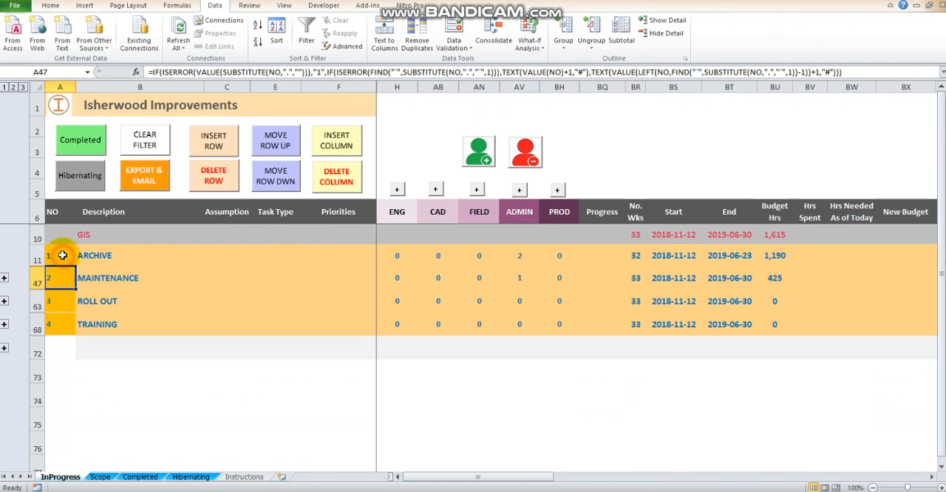
{"action": "left_click", "coordinate": [25, 87]}
{"action": "scroll", "coordinate": [74, 258], "scroll_direction": "down", "scroll_amount": 6}
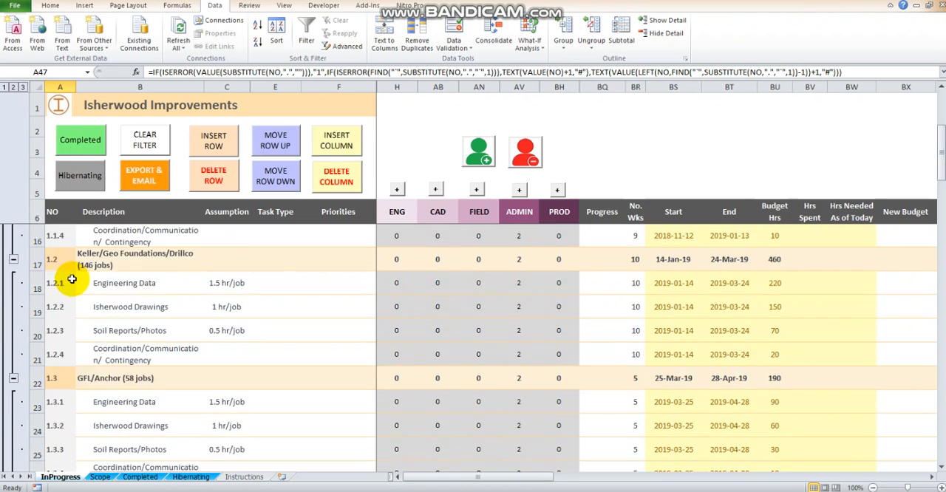
{"action": "scroll", "coordinate": [73, 281], "scroll_direction": "down", "scroll_amount": 10}
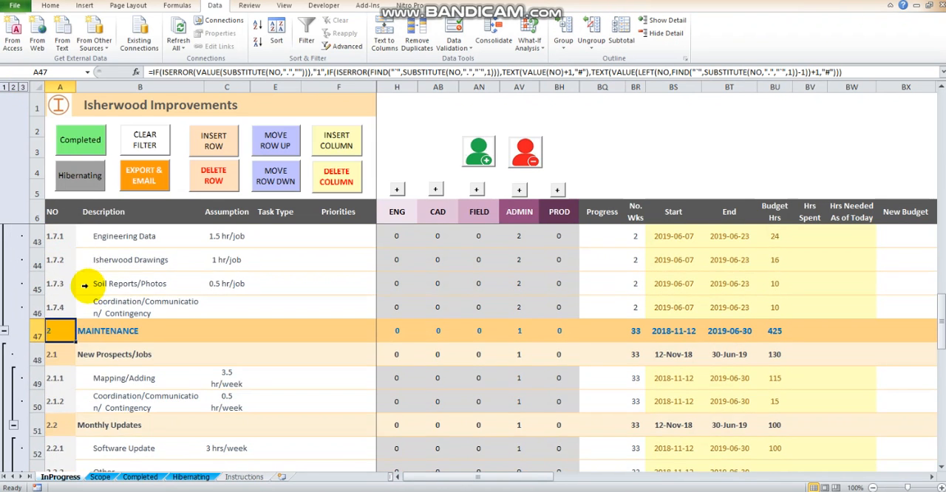
{"action": "scroll", "coordinate": [82, 289], "scroll_direction": "down", "scroll_amount": 4}
{"action": "scroll", "coordinate": [82, 289], "scroll_direction": "up", "scroll_amount": 2}
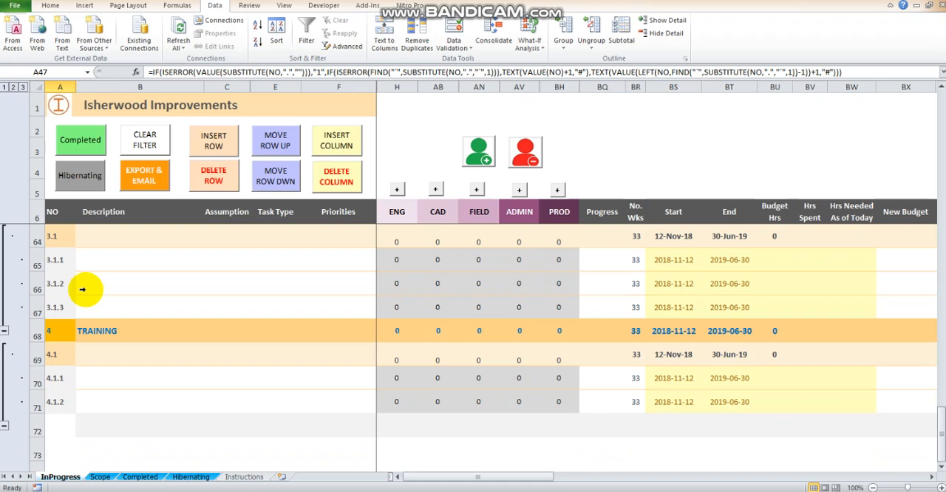
Step: Switch the outline from level 2 to level 1 and to level 3, checking which rows each level shows
{"action": "left_click", "coordinate": [13, 88]}
{"action": "scroll", "coordinate": [111, 237], "scroll_direction": "up", "scroll_amount": 4}
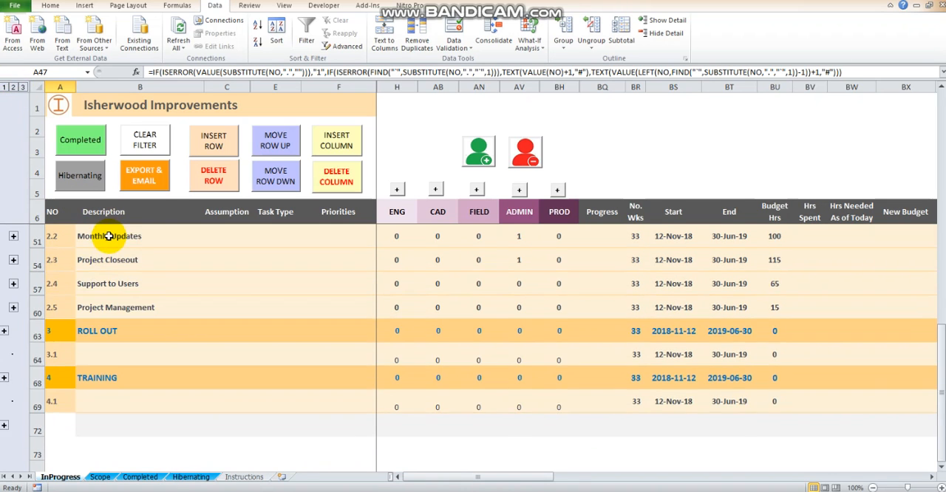
{"action": "scroll", "coordinate": [109, 237], "scroll_direction": "up", "scroll_amount": 3}
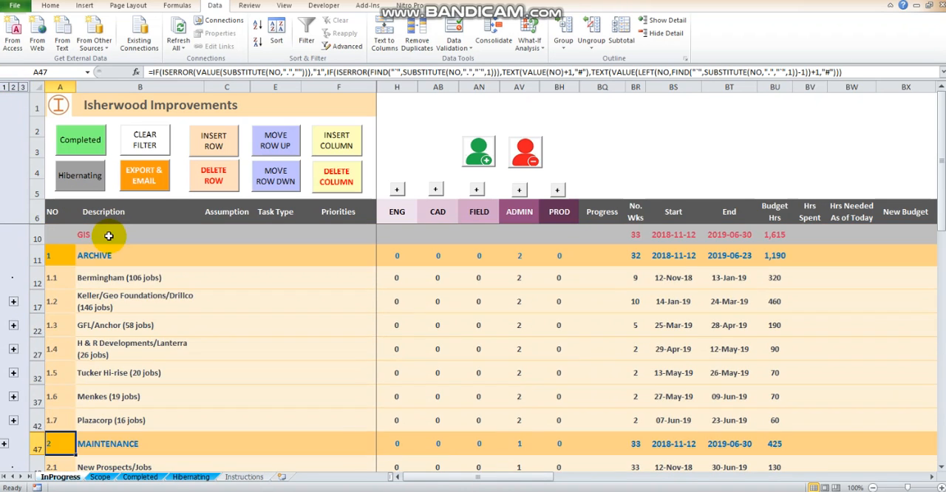
{"action": "left_click", "coordinate": [4, 87]}
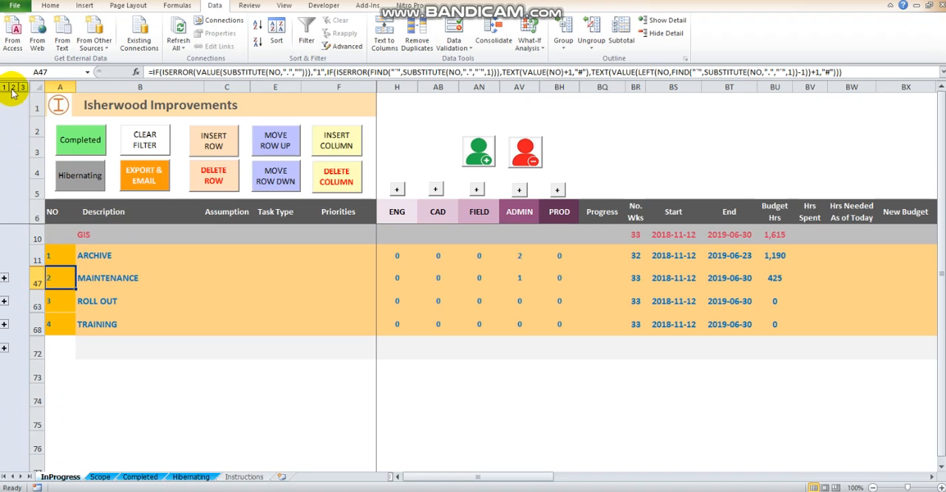
{"action": "left_click", "coordinate": [23, 87]}
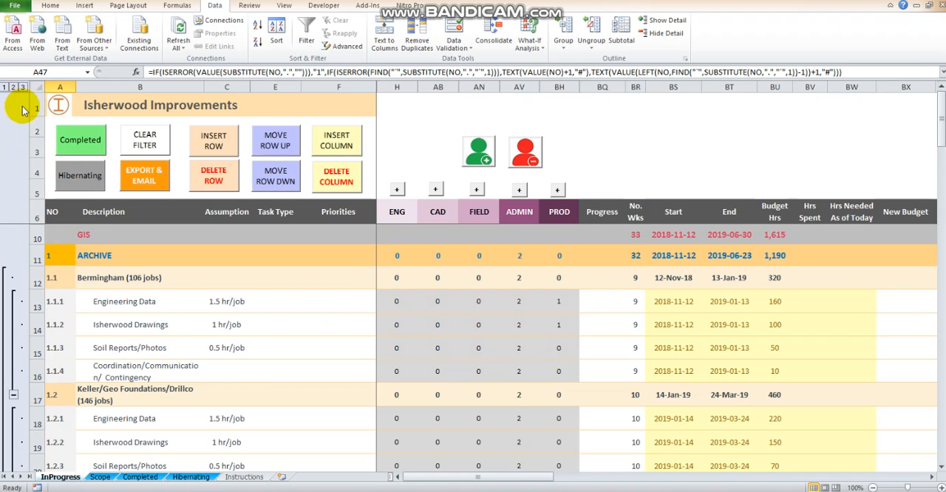
{"action": "scroll", "coordinate": [48, 341], "scroll_direction": "down", "scroll_amount": 10}
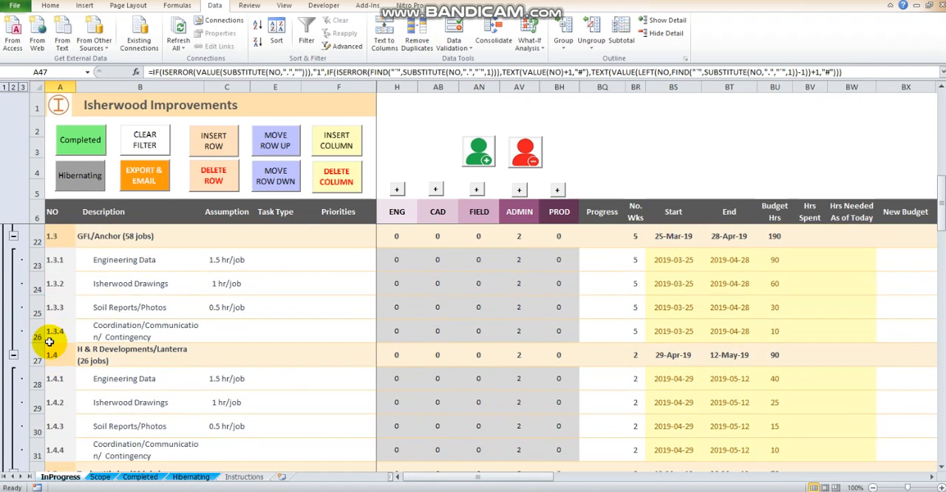
{"action": "scroll", "coordinate": [49, 342], "scroll_direction": "down", "scroll_amount": 1}
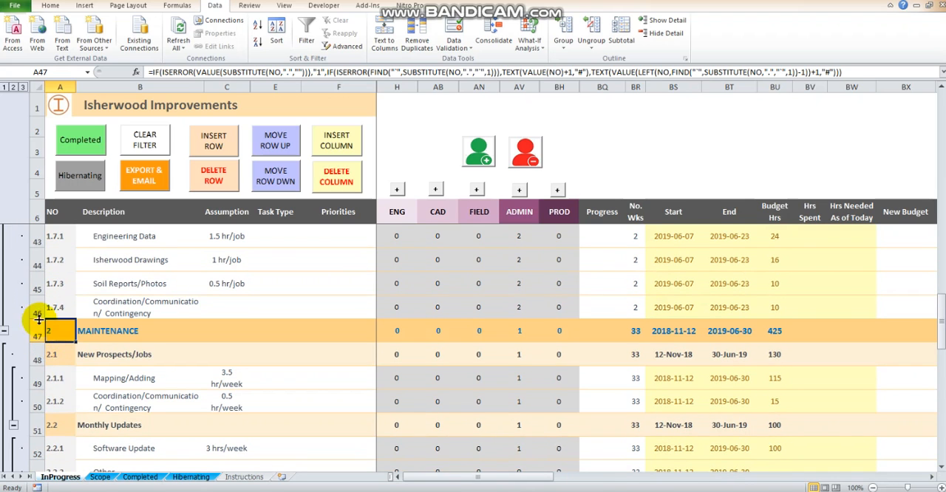